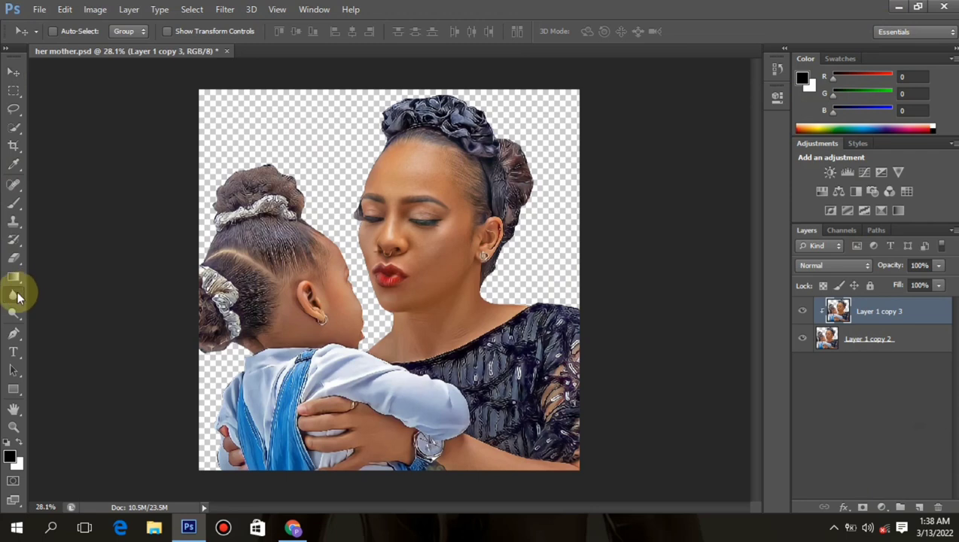
- Activate the Smudge tool and show its detailed brush settings
{"action": "left_click", "coordinate": [17, 297]}
{"action": "left_click", "coordinate": [47, 317]}
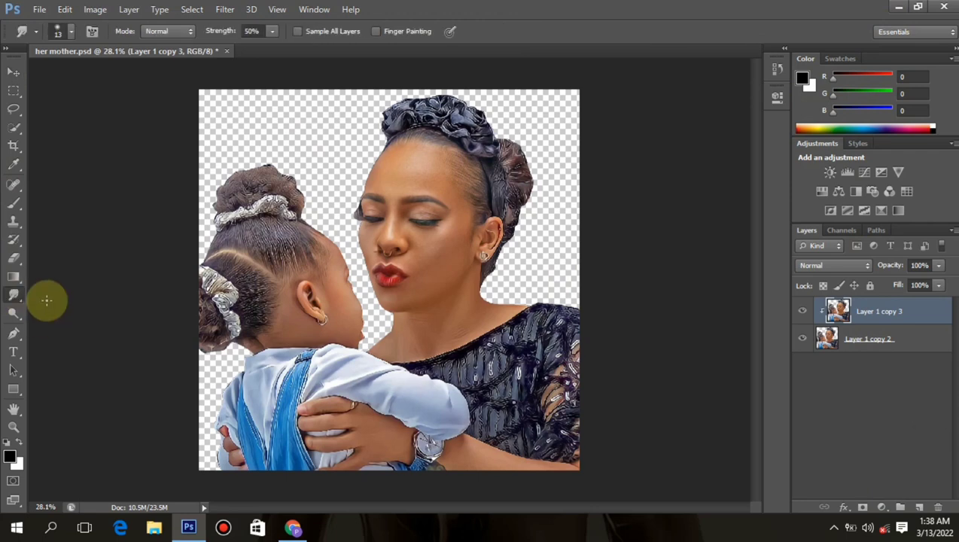
{"action": "left_click", "coordinate": [73, 32]}
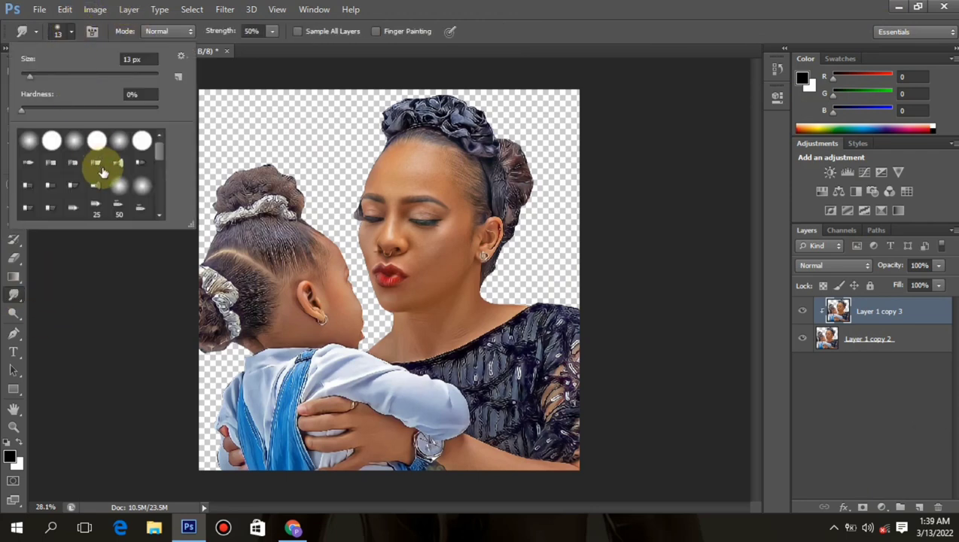
{"action": "left_click", "coordinate": [93, 35]}
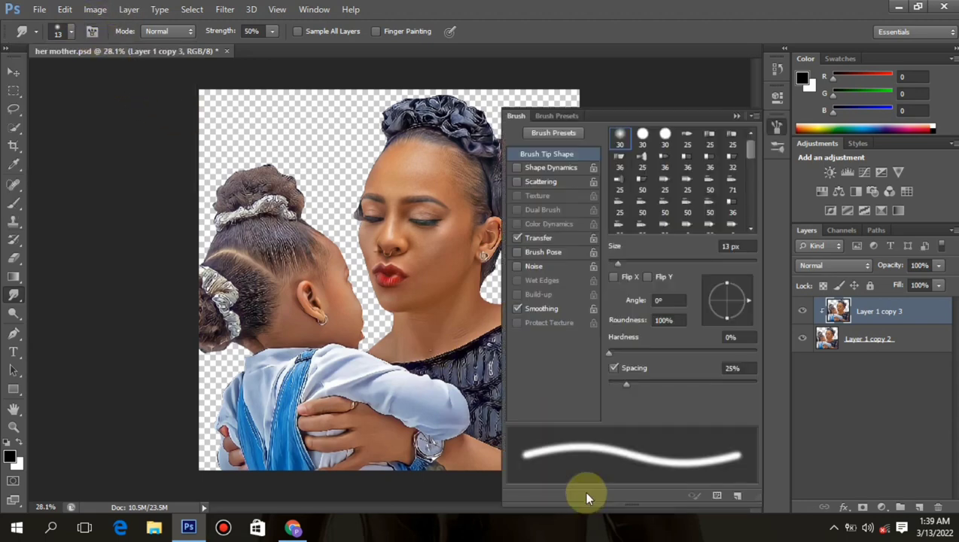
- Load the saywow brushs.abr brush set from the desktop's bluetooth folder into the brush presets
{"action": "left_click", "coordinate": [714, 493]}
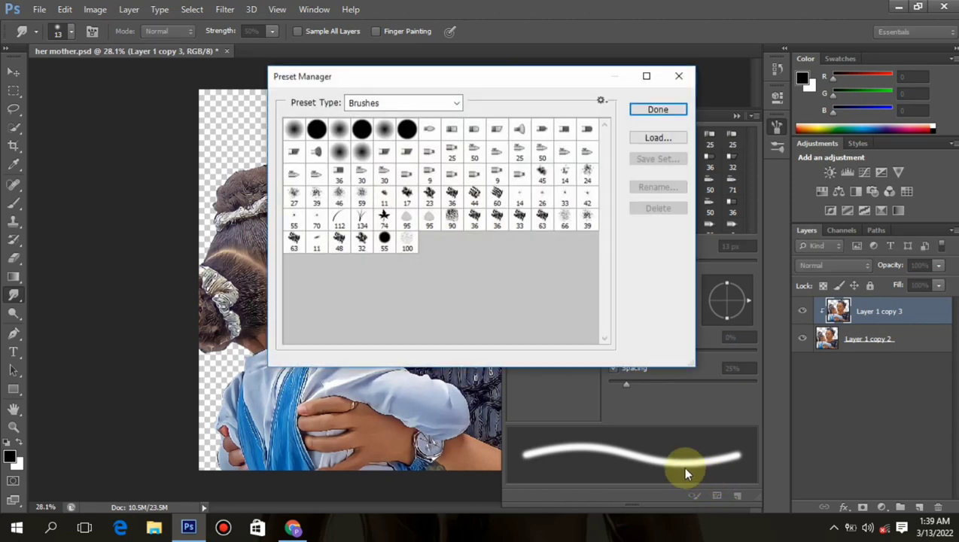
{"action": "left_click", "coordinate": [680, 139]}
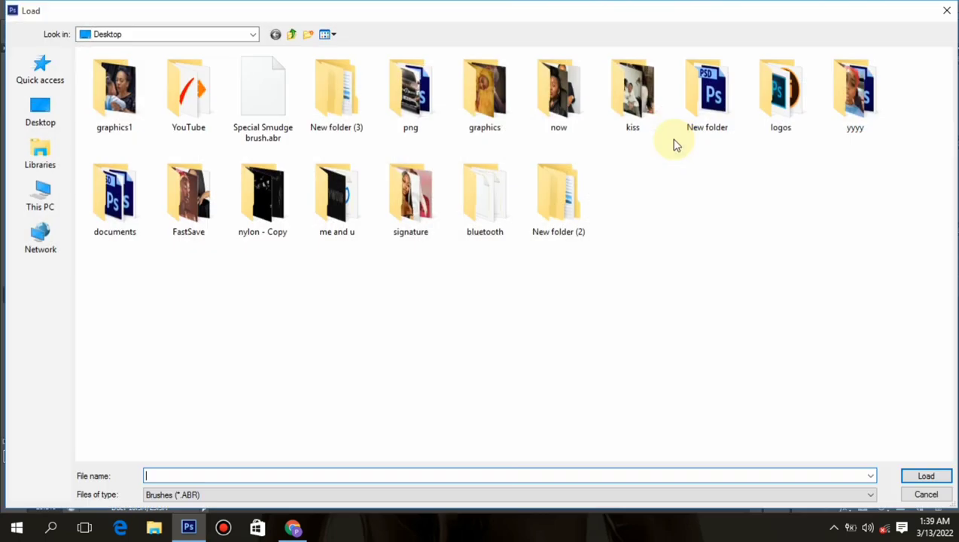
{"action": "left_click", "coordinate": [64, 106]}
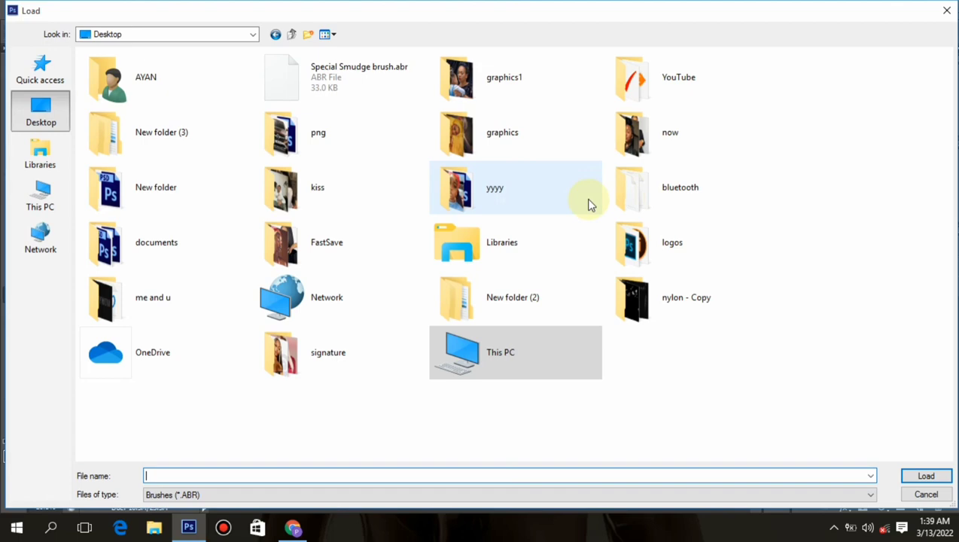
{"action": "double_click", "coordinate": [632, 192]}
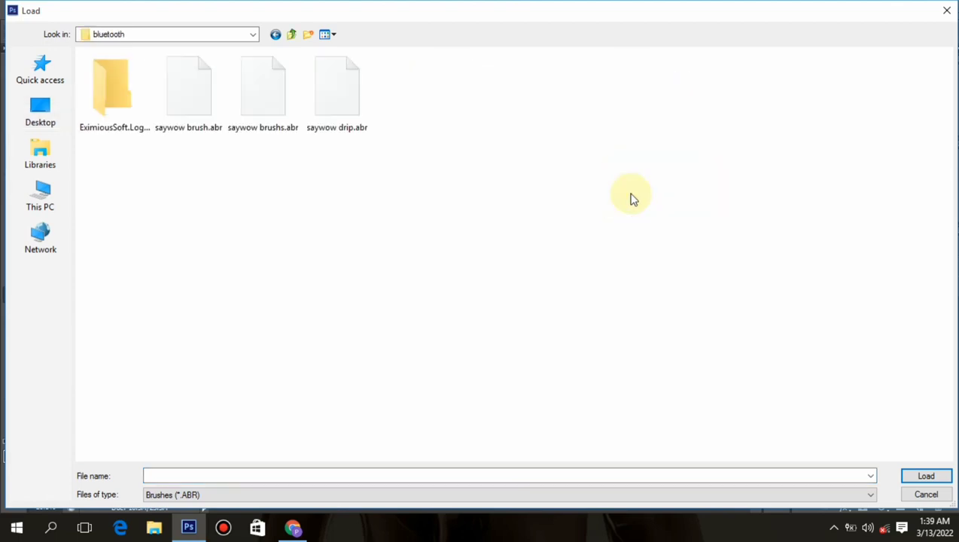
{"action": "left_click", "coordinate": [264, 106]}
{"action": "double_click", "coordinate": [263, 106]}
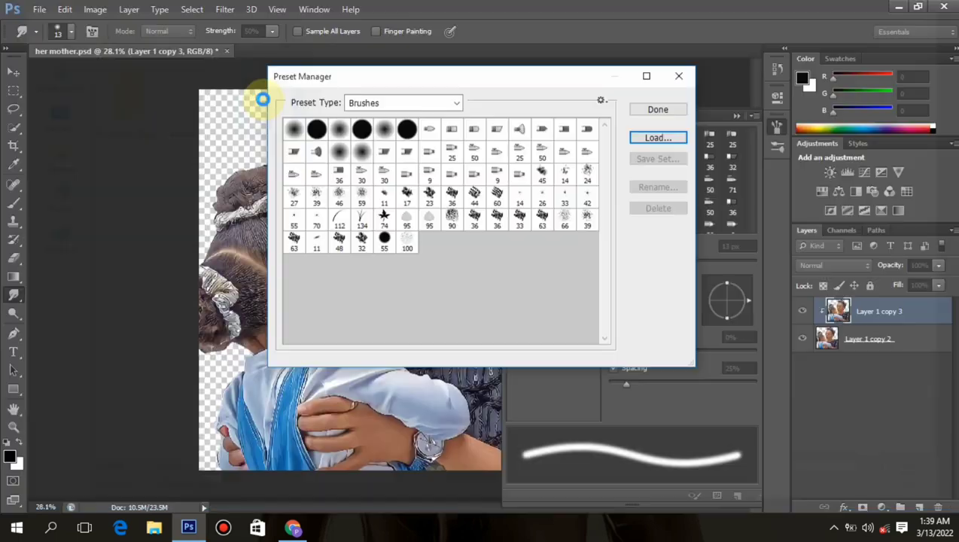
{"action": "left_click", "coordinate": [667, 110]}
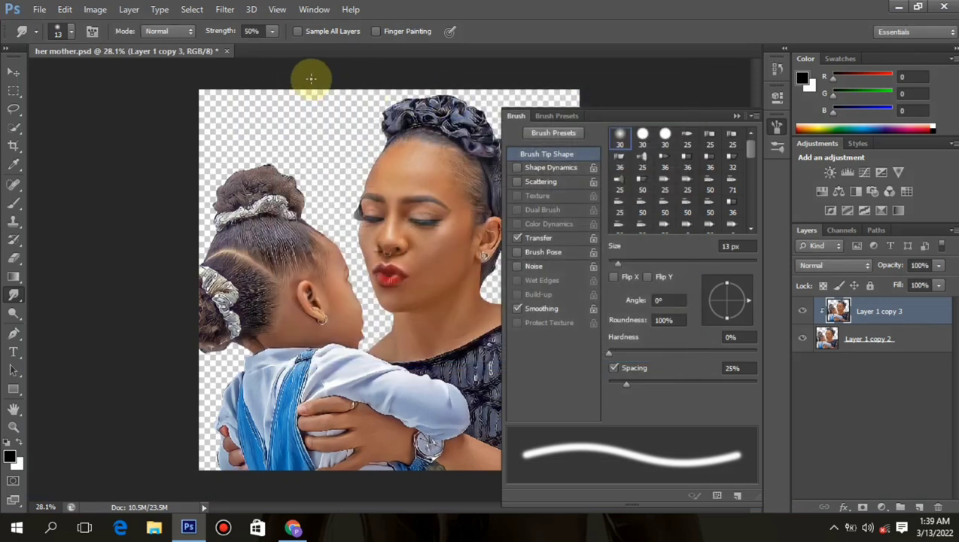
- Choose the soft speckled 65 px tip from the loaded brushes and set the smudge strength to 10%
{"action": "left_click", "coordinate": [68, 37]}
{"action": "scroll", "coordinate": [82, 154], "scroll_direction": "down", "scroll_amount": 4}
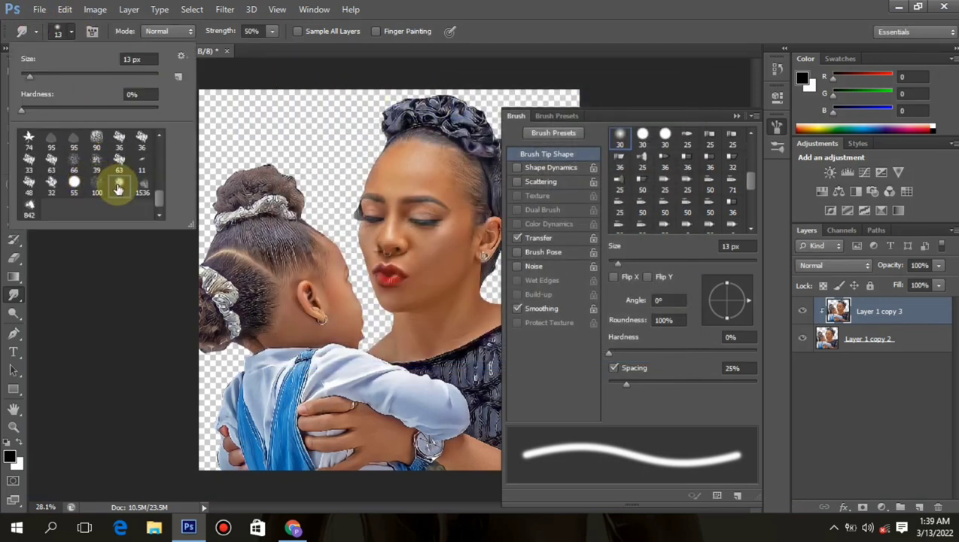
{"action": "left_click", "coordinate": [119, 186]}
{"action": "left_click", "coordinate": [78, 30]}
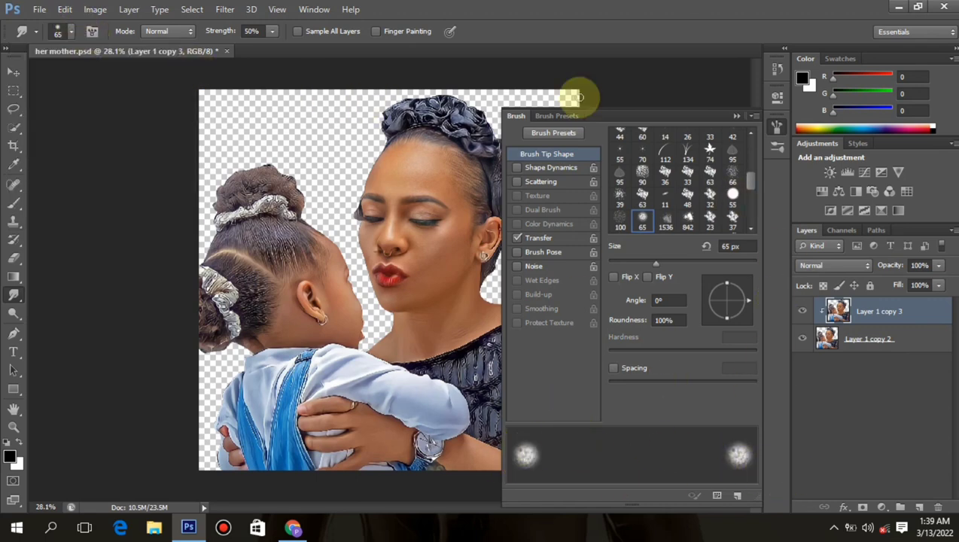
{"action": "left_click", "coordinate": [517, 116]}
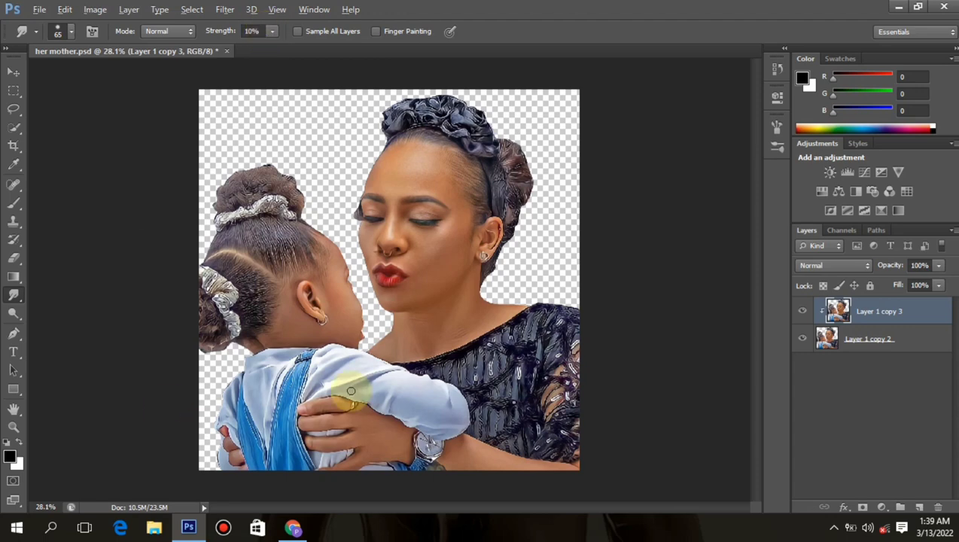
- Enlarge the smudge brush to 100 px and smooth the skin across the mother's forehead
{"action": "scroll", "coordinate": [463, 155], "scroll_direction": "up", "scroll_amount": 5}
{"action": "scroll", "coordinate": [460, 153], "scroll_direction": "up", "scroll_amount": 1}
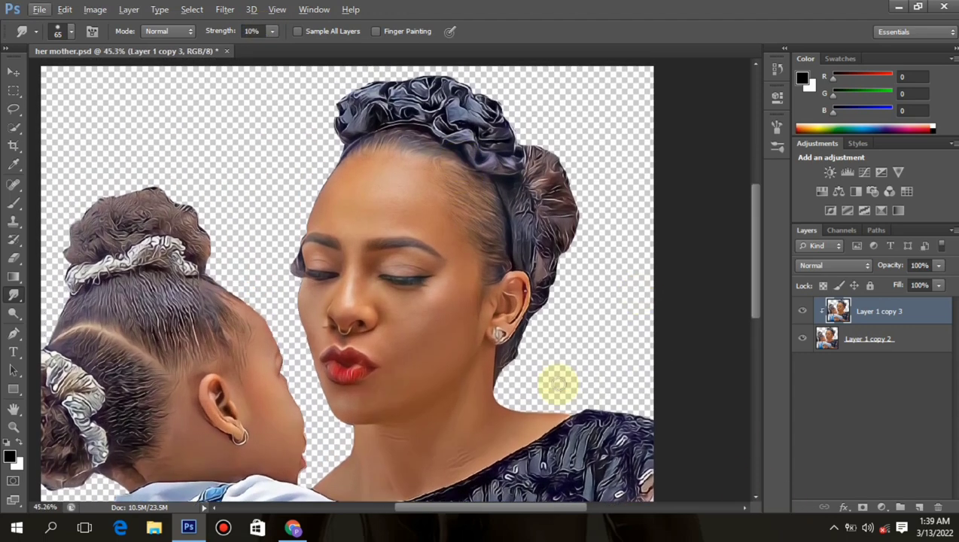
{"action": "left_click_drag", "start_coordinate": [404, 197], "coordinate": [414, 178]}
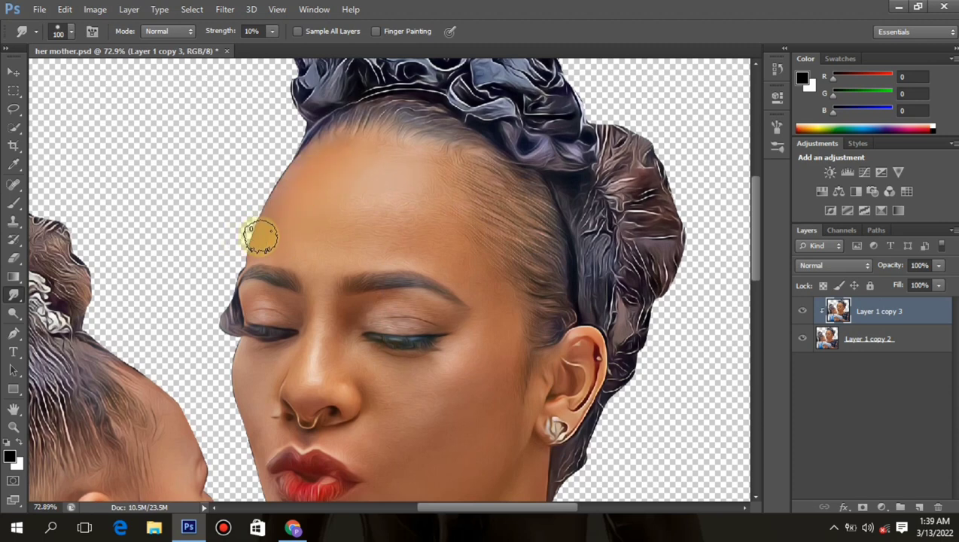
{"action": "mouse_move", "coordinate": [278, 248]}
{"action": "left_mouse_down"}
{"action": "mouse_move", "coordinate": [317, 235]}
{"action": "mouse_move", "coordinate": [325, 273]}
{"action": "mouse_move", "coordinate": [373, 242]}
{"action": "mouse_move", "coordinate": [412, 256]}
{"action": "mouse_move", "coordinate": [373, 254]}
{"action": "mouse_move", "coordinate": [393, 241]}
{"action": "mouse_move", "coordinate": [451, 260]}
{"action": "mouse_move", "coordinate": [477, 286]}
{"action": "mouse_move", "coordinate": [466, 247]}
{"action": "mouse_move", "coordinate": [440, 228]}
{"action": "mouse_move", "coordinate": [433, 158]}
{"action": "mouse_move", "coordinate": [440, 192]}
{"action": "mouse_move", "coordinate": [422, 205]}
{"action": "mouse_move", "coordinate": [380, 224]}
{"action": "mouse_move", "coordinate": [351, 210]}
{"action": "mouse_move", "coordinate": [325, 226]}
{"action": "mouse_move", "coordinate": [348, 234]}
{"action": "mouse_move", "coordinate": [323, 232]}
{"action": "left_mouse_up"}
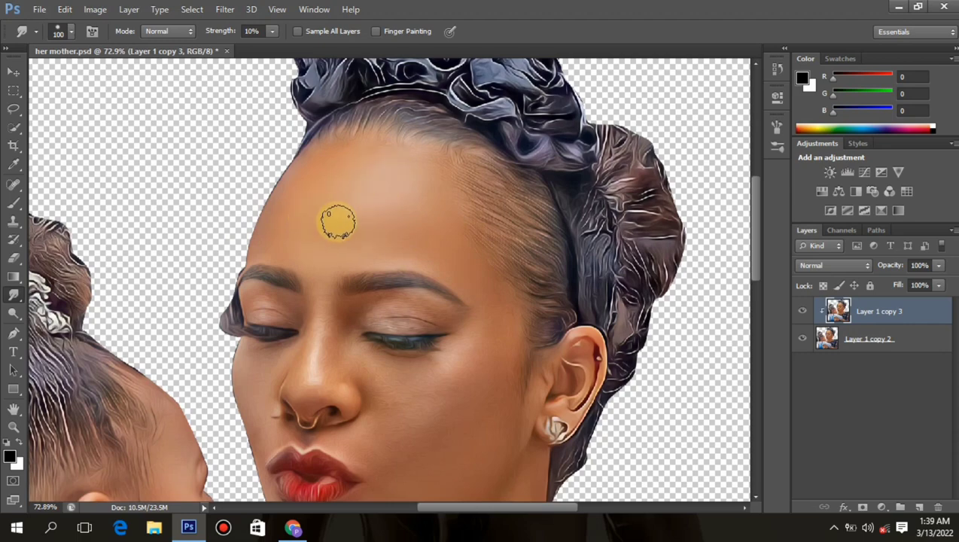
- Smudge the skin of the mother's cheek, from the temple across towards the nose, to smooth it
{"action": "scroll", "coordinate": [338, 221], "scroll_direction": "down", "scroll_amount": 7}
{"action": "scroll", "coordinate": [441, 276], "scroll_direction": "up", "scroll_amount": 6}
{"action": "scroll", "coordinate": [399, 256], "scroll_direction": "down", "scroll_amount": 2}
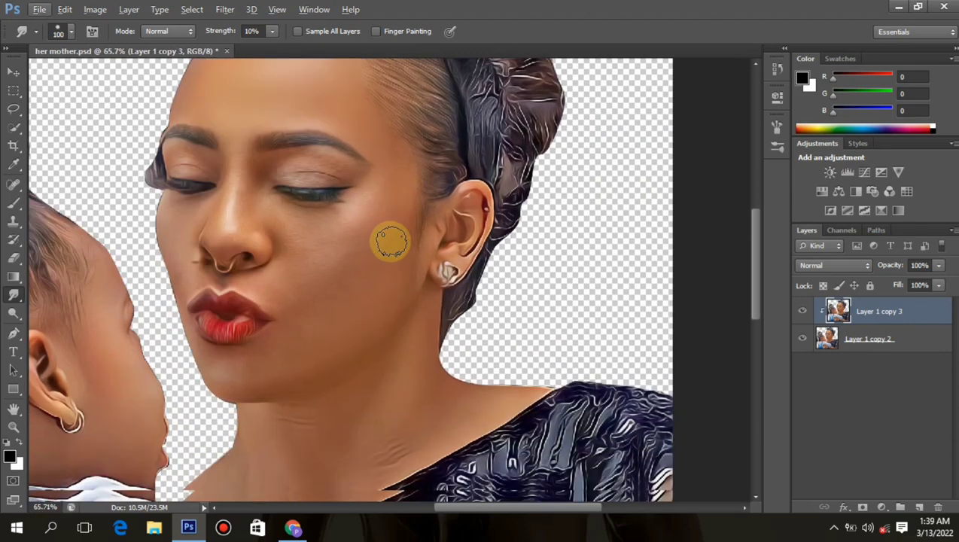
{"action": "scroll", "coordinate": [369, 149], "scroll_direction": "up", "scroll_amount": 1}
{"action": "mouse_move", "coordinate": [375, 141]}
{"action": "left_mouse_down"}
{"action": "mouse_move", "coordinate": [378, 174]}
{"action": "mouse_move", "coordinate": [401, 143]}
{"action": "mouse_move", "coordinate": [406, 218]}
{"action": "mouse_move", "coordinate": [356, 305]}
{"action": "mouse_move", "coordinate": [384, 298]}
{"action": "mouse_move", "coordinate": [404, 272]}
{"action": "mouse_move", "coordinate": [304, 380]}
{"action": "mouse_move", "coordinate": [255, 371]}
{"action": "mouse_move", "coordinate": [316, 337]}
{"action": "mouse_move", "coordinate": [359, 249]}
{"action": "mouse_move", "coordinate": [343, 293]}
{"action": "mouse_move", "coordinate": [295, 323]}
{"action": "mouse_move", "coordinate": [275, 310]}
{"action": "mouse_move", "coordinate": [314, 293]}
{"action": "mouse_move", "coordinate": [272, 290]}
{"action": "mouse_move", "coordinate": [306, 245]}
{"action": "mouse_move", "coordinate": [259, 218]}
{"action": "mouse_move", "coordinate": [286, 247]}
{"action": "mouse_move", "coordinate": [274, 227]}
{"action": "mouse_move", "coordinate": [283, 265]}
{"action": "mouse_move", "coordinate": [329, 276]}
{"action": "mouse_move", "coordinate": [346, 246]}
{"action": "mouse_move", "coordinate": [302, 259]}
{"action": "mouse_move", "coordinate": [378, 218]}
{"action": "mouse_move", "coordinate": [340, 224]}
{"action": "mouse_move", "coordinate": [360, 210]}
{"action": "mouse_move", "coordinate": [306, 239]}
{"action": "mouse_move", "coordinate": [293, 236]}
{"action": "mouse_move", "coordinate": [257, 209]}
{"action": "mouse_move", "coordinate": [265, 217]}
{"action": "mouse_move", "coordinate": [278, 186]}
{"action": "mouse_move", "coordinate": [302, 172]}
{"action": "mouse_move", "coordinate": [291, 164]}
{"action": "mouse_move", "coordinate": [253, 174]}
{"action": "mouse_move", "coordinate": [347, 175]}
{"action": "mouse_move", "coordinate": [317, 163]}
{"action": "mouse_move", "coordinate": [313, 172]}
{"action": "mouse_move", "coordinate": [289, 153]}
{"action": "mouse_move", "coordinate": [319, 200]}
{"action": "mouse_move", "coordinate": [328, 194]}
{"action": "mouse_move", "coordinate": [285, 195]}
{"action": "mouse_move", "coordinate": [319, 216]}
{"action": "mouse_move", "coordinate": [353, 203]}
{"action": "mouse_move", "coordinate": [204, 175]}
{"action": "mouse_move", "coordinate": [231, 188]}
{"action": "mouse_move", "coordinate": [196, 254]}
{"action": "left_mouse_up"}
- Reduce the smudge brush to 60 px and smooth the skin along the side and bridge of the mother's nose
{"action": "scroll", "coordinate": [289, 152], "scroll_direction": "up", "scroll_amount": 5}
{"action": "key", "text": "bracketleft"}
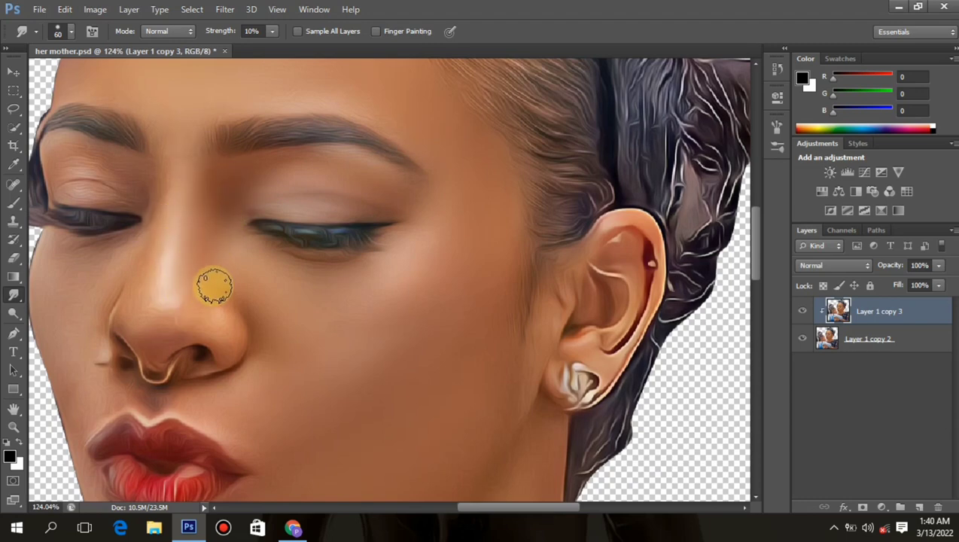
{"action": "mouse_move", "coordinate": [214, 287]}
{"action": "left_mouse_down"}
{"action": "mouse_move", "coordinate": [208, 312]}
{"action": "mouse_move", "coordinate": [215, 315]}
{"action": "mouse_move", "coordinate": [201, 311]}
{"action": "mouse_move", "coordinate": [224, 343]}
{"action": "mouse_move", "coordinate": [205, 316]}
{"action": "mouse_move", "coordinate": [156, 332]}
{"action": "mouse_move", "coordinate": [172, 326]}
{"action": "mouse_move", "coordinate": [156, 322]}
{"action": "mouse_move", "coordinate": [203, 208]}
{"action": "mouse_move", "coordinate": [173, 269]}
{"action": "mouse_move", "coordinate": [170, 230]}
{"action": "mouse_move", "coordinate": [141, 303]}
{"action": "mouse_move", "coordinate": [151, 322]}
{"action": "mouse_move", "coordinate": [129, 304]}
{"action": "mouse_move", "coordinate": [169, 231]}
{"action": "mouse_move", "coordinate": [142, 267]}
{"action": "mouse_move", "coordinate": [158, 219]}
{"action": "left_mouse_up"}
{"action": "scroll", "coordinate": [215, 207], "scroll_direction": "down", "scroll_amount": 5}
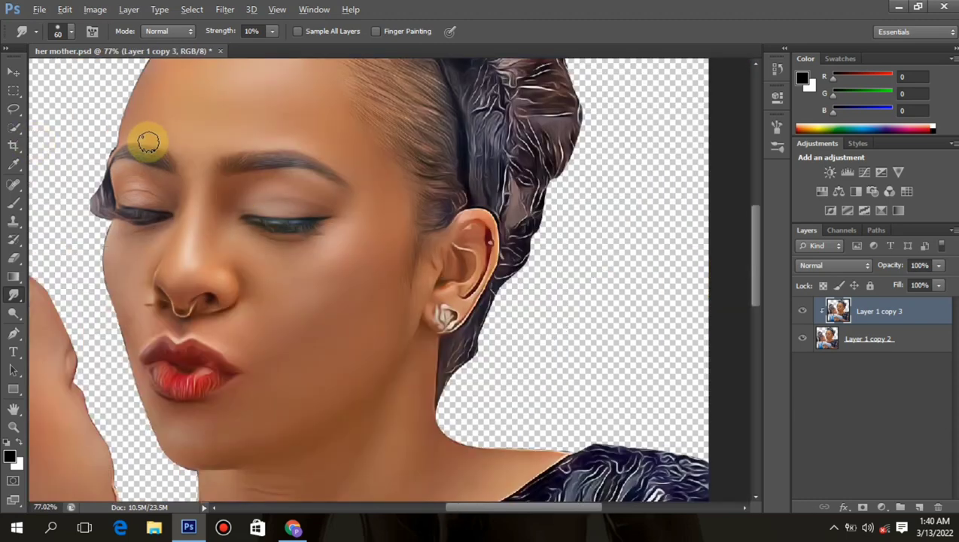
- Smudge the mother's skin from between the eyes down to the area beside the mouth
{"action": "scroll", "coordinate": [125, 181], "scroll_direction": "up", "scroll_amount": 3}
{"action": "scroll", "coordinate": [143, 190], "scroll_direction": "up", "scroll_amount": 1}
{"action": "scroll", "coordinate": [233, 263], "scroll_direction": "down", "scroll_amount": 1}
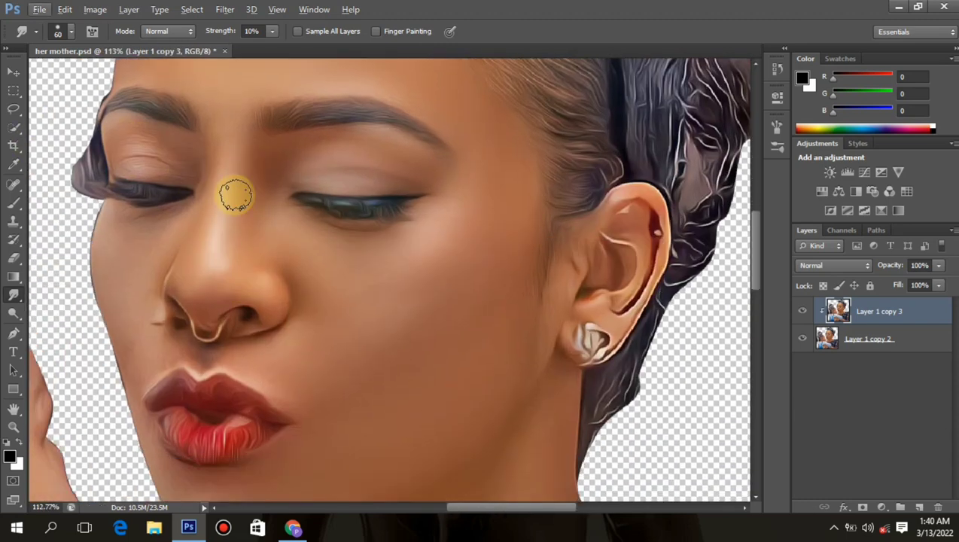
{"action": "mouse_move", "coordinate": [240, 175]}
{"action": "left_mouse_down"}
{"action": "mouse_move", "coordinate": [217, 275]}
{"action": "mouse_move", "coordinate": [196, 280]}
{"action": "mouse_move", "coordinate": [272, 275]}
{"action": "mouse_move", "coordinate": [275, 321]}
{"action": "mouse_move", "coordinate": [161, 139]}
{"action": "mouse_move", "coordinate": [136, 133]}
{"action": "mouse_move", "coordinate": [116, 148]}
{"action": "mouse_move", "coordinate": [154, 135]}
{"action": "mouse_move", "coordinate": [174, 165]}
{"action": "mouse_move", "coordinate": [178, 156]}
{"action": "mouse_move", "coordinate": [132, 155]}
{"action": "mouse_move", "coordinate": [170, 164]}
{"action": "mouse_move", "coordinate": [153, 212]}
{"action": "mouse_move", "coordinate": [192, 176]}
{"action": "mouse_move", "coordinate": [208, 120]}
{"action": "mouse_move", "coordinate": [195, 191]}
{"action": "mouse_move", "coordinate": [155, 224]}
{"action": "mouse_move", "coordinate": [137, 259]}
{"action": "mouse_move", "coordinate": [165, 245]}
{"action": "mouse_move", "coordinate": [145, 298]}
{"action": "mouse_move", "coordinate": [166, 218]}
{"action": "mouse_move", "coordinate": [140, 282]}
{"action": "mouse_move", "coordinate": [175, 249]}
{"action": "mouse_move", "coordinate": [204, 242]}
{"action": "mouse_move", "coordinate": [188, 283]}
{"action": "mouse_move", "coordinate": [160, 226]}
{"action": "mouse_move", "coordinate": [113, 259]}
{"action": "mouse_move", "coordinate": [107, 254]}
{"action": "mouse_move", "coordinate": [101, 292]}
{"action": "mouse_move", "coordinate": [121, 365]}
{"action": "mouse_move", "coordinate": [137, 304]}
{"action": "mouse_move", "coordinate": [152, 333]}
{"action": "mouse_move", "coordinate": [160, 323]}
{"action": "mouse_move", "coordinate": [140, 298]}
{"action": "mouse_move", "coordinate": [159, 325]}
{"action": "mouse_move", "coordinate": [159, 352]}
{"action": "mouse_move", "coordinate": [127, 386]}
{"action": "mouse_move", "coordinate": [199, 340]}
{"action": "mouse_move", "coordinate": [197, 350]}
{"action": "mouse_move", "coordinate": [287, 392]}
{"action": "mouse_move", "coordinate": [306, 353]}
{"action": "mouse_move", "coordinate": [284, 387]}
{"action": "left_mouse_up"}
{"action": "scroll", "coordinate": [285, 388], "scroll_direction": "down", "scroll_amount": 4}
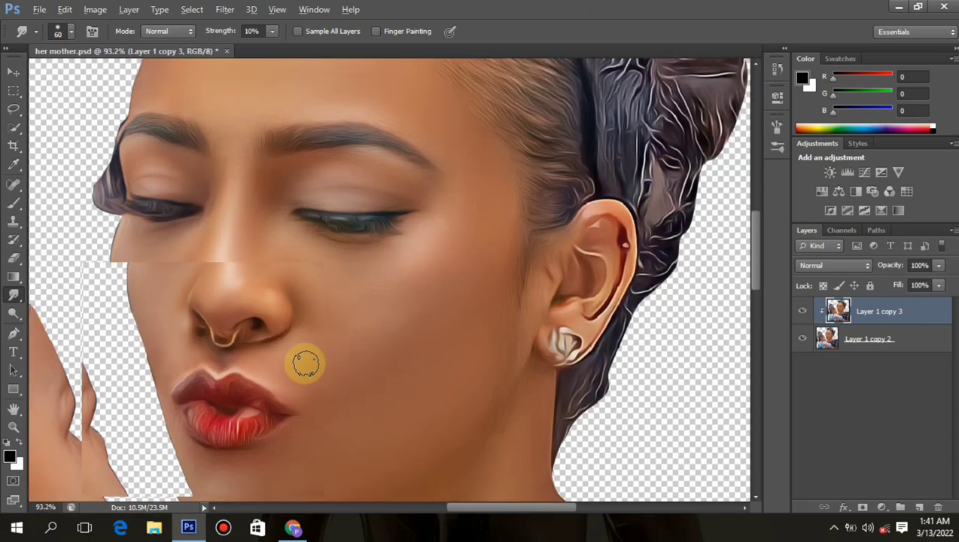
- Smooth the skin below the mother's lips and along the chin with smudge strokes, and save the document
{"action": "scroll", "coordinate": [315, 383], "scroll_direction": "up", "scroll_amount": 2}
{"action": "scroll", "coordinate": [292, 387], "scroll_direction": "up", "scroll_amount": 2}
{"action": "scroll", "coordinate": [291, 387], "scroll_direction": "down", "scroll_amount": 3}
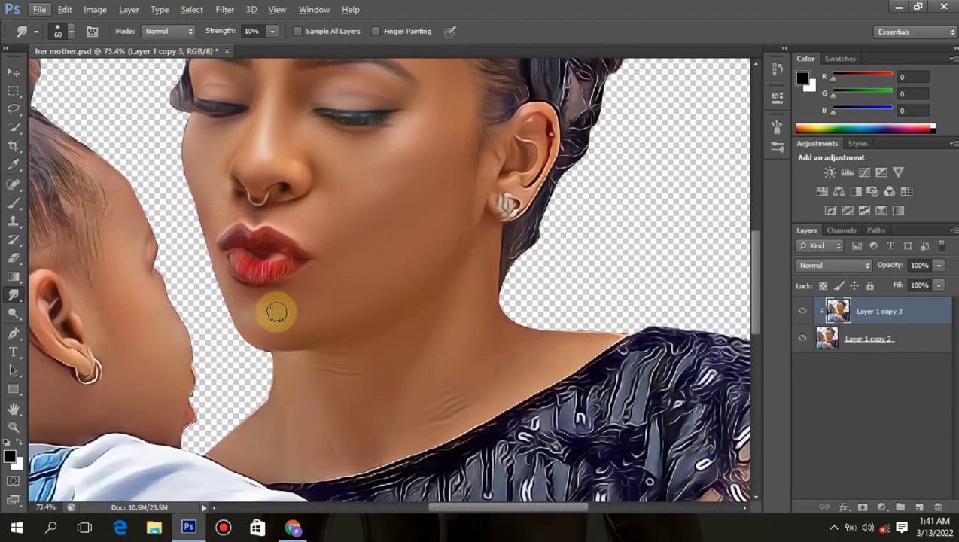
{"action": "scroll", "coordinate": [276, 283], "scroll_direction": "up", "scroll_amount": 2}
{"action": "key", "text": "ctrl+s"}
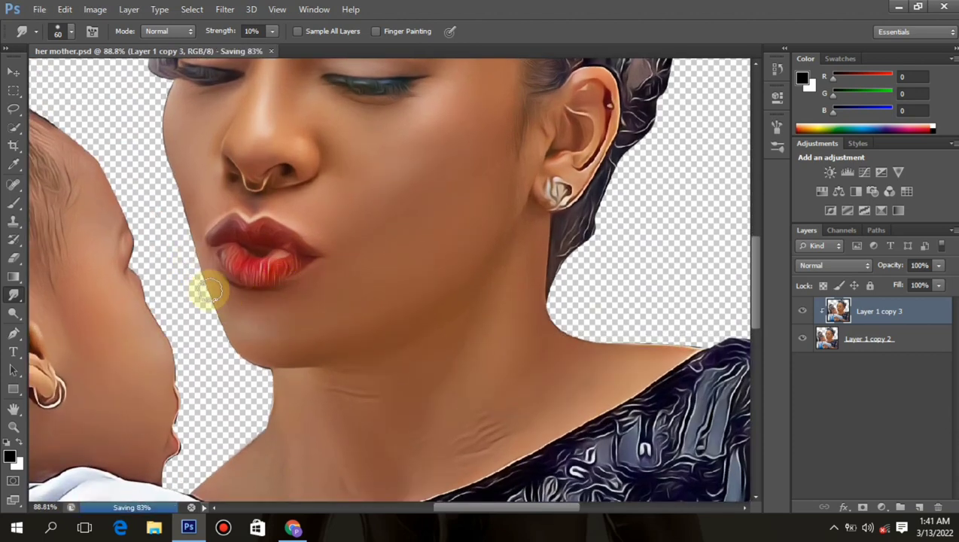
{"action": "mouse_move", "coordinate": [216, 292]}
{"action": "left_mouse_down"}
{"action": "mouse_move", "coordinate": [242, 327]}
{"action": "mouse_move", "coordinate": [231, 324]}
{"action": "mouse_move", "coordinate": [271, 349]}
{"action": "mouse_move", "coordinate": [255, 302]}
{"action": "left_mouse_up"}
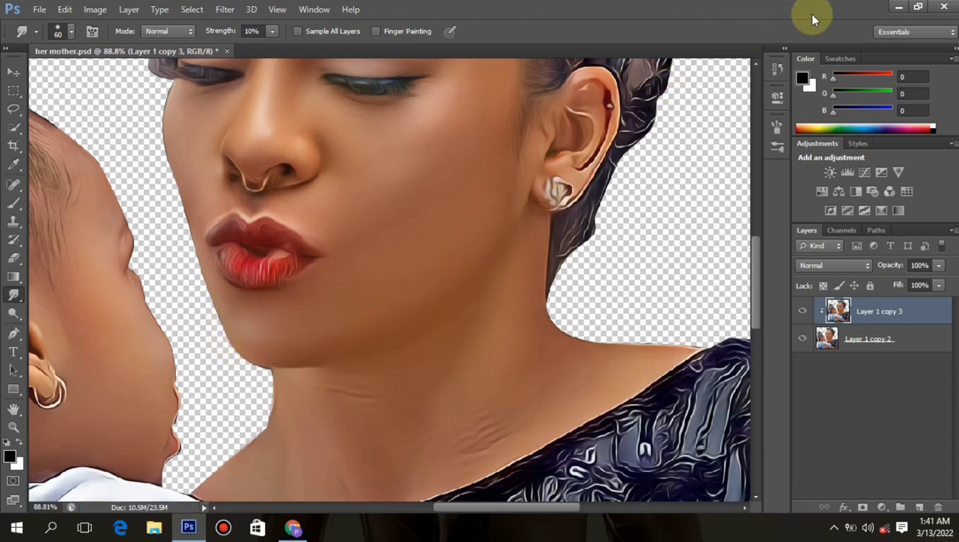
{"action": "key", "text": "ctrl+s"}
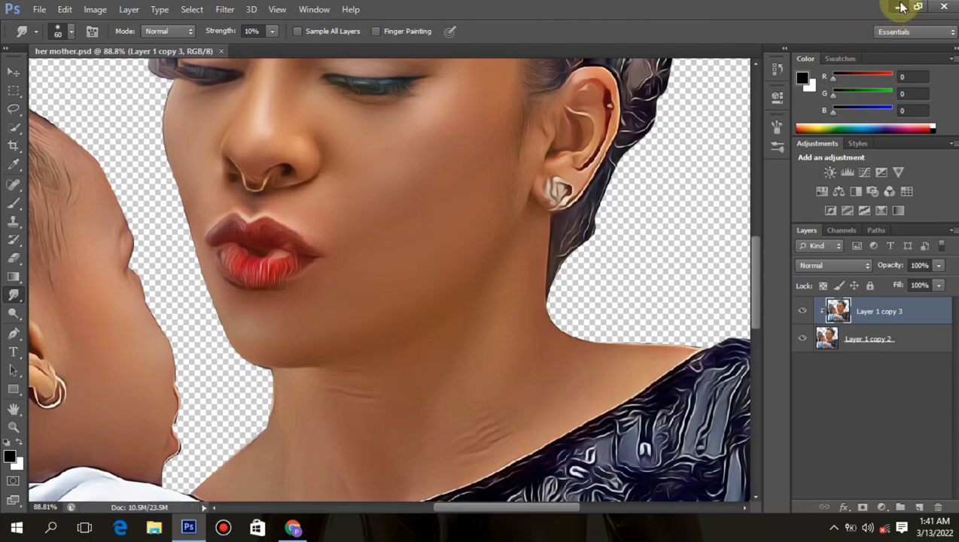
- Copy the her mother PSD file from the desktop into the graphics1 folder
{"action": "left_click", "coordinate": [898, 7]}
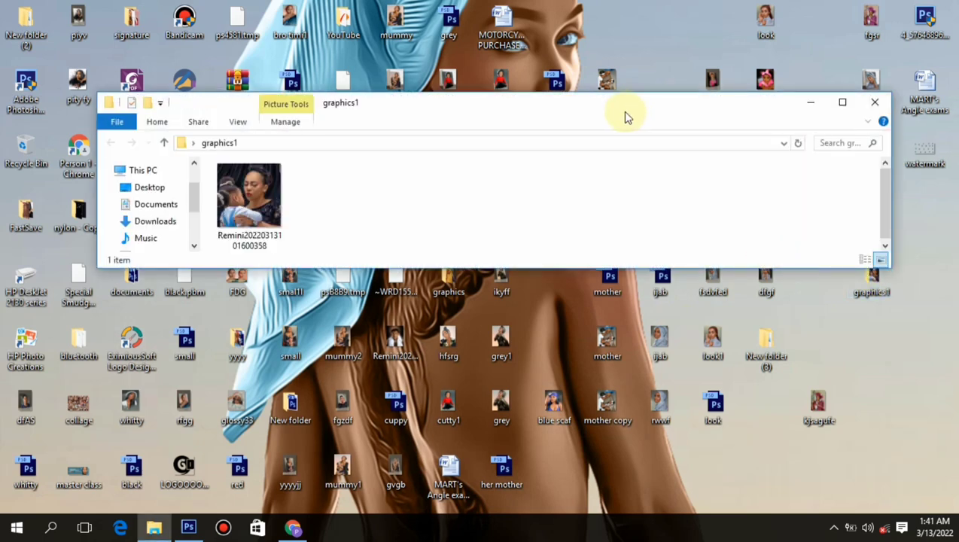
{"action": "left_click_drag", "start_coordinate": [627, 116], "coordinate": [659, 128]}
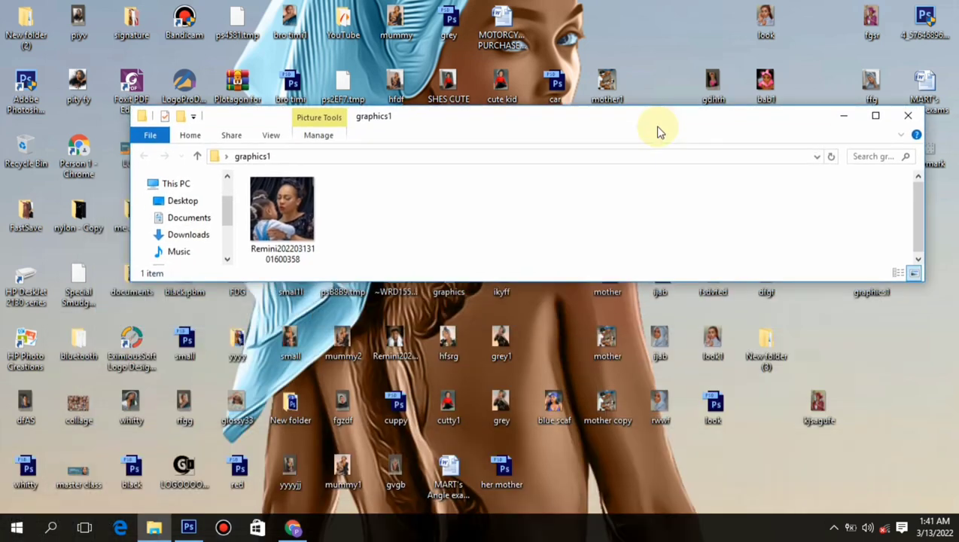
{"action": "left_click", "coordinate": [501, 475]}
{"action": "left_click", "coordinate": [629, 185]}
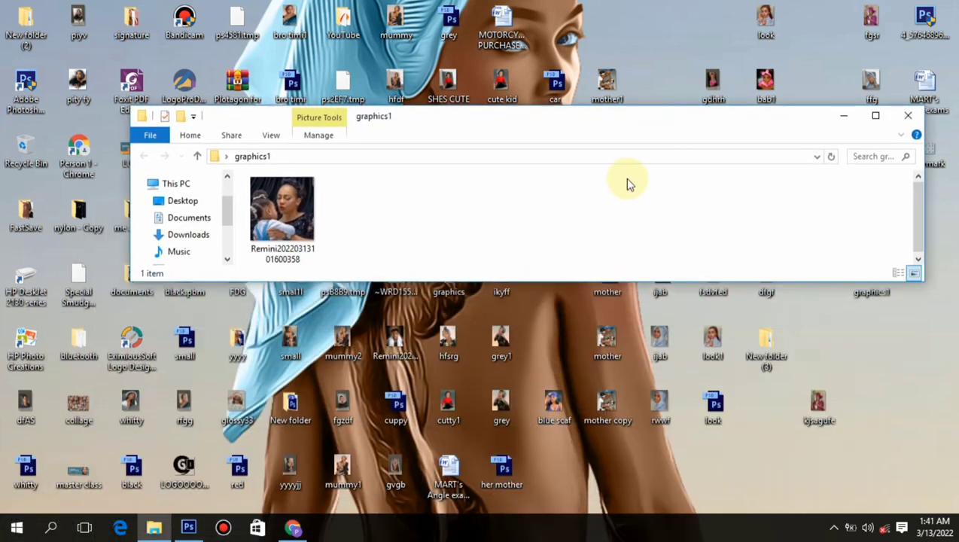
{"action": "key", "text": "ctrl+v"}
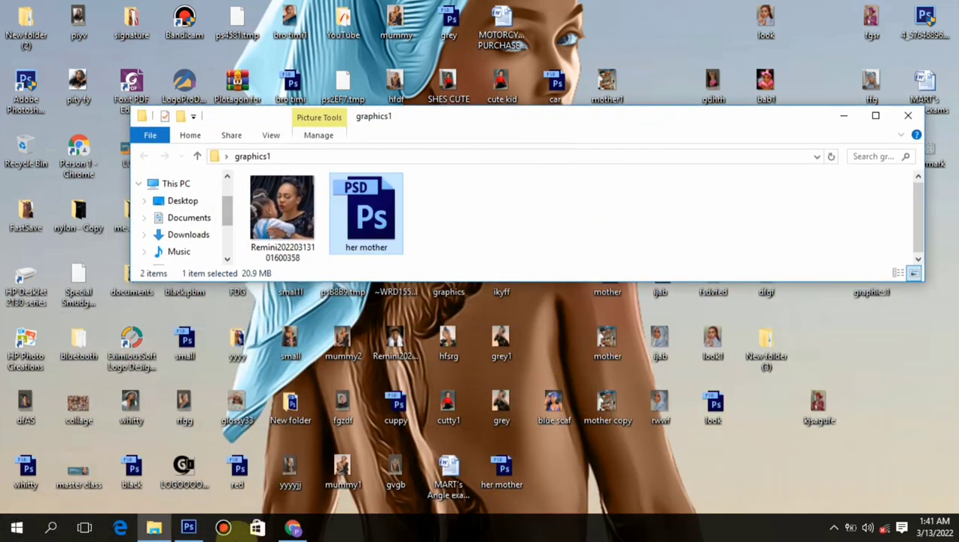
- Return to Photoshop and smudge the skin along the mother's jawline and upper neck
{"action": "left_click", "coordinate": [188, 527]}
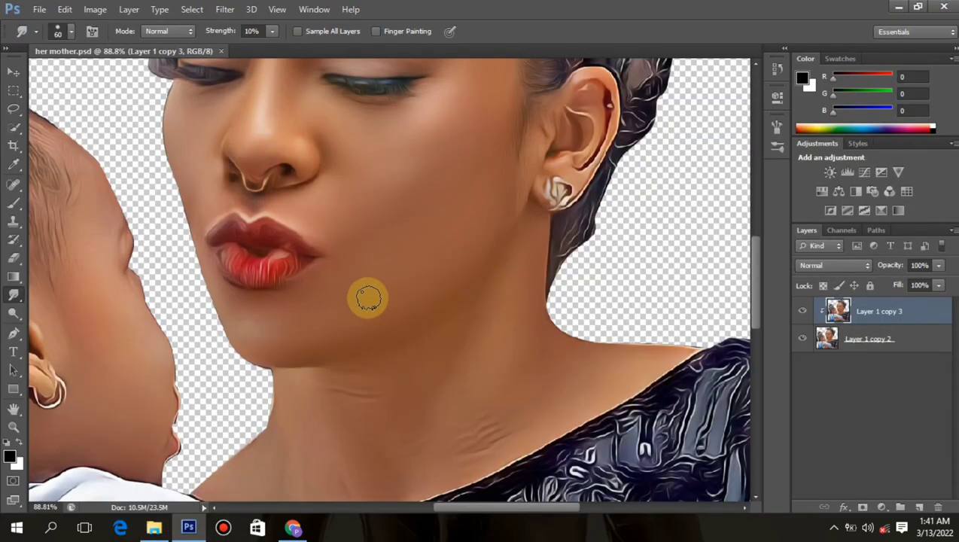
{"action": "mouse_move", "coordinate": [355, 363]}
{"action": "left_mouse_down"}
{"action": "mouse_move", "coordinate": [402, 347]}
{"action": "mouse_move", "coordinate": [388, 354]}
{"action": "left_mouse_up"}
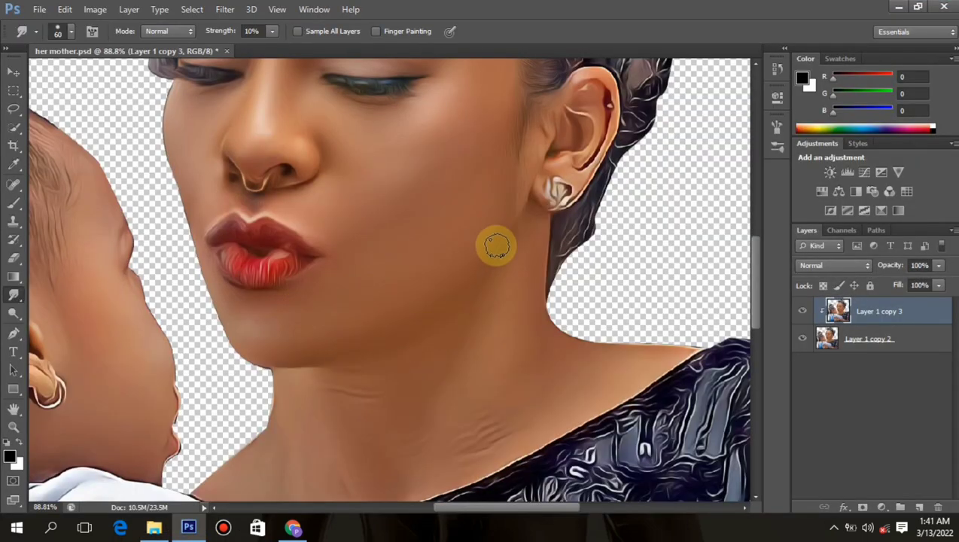
{"action": "mouse_move", "coordinate": [497, 247]}
{"action": "left_mouse_down"}
{"action": "mouse_move", "coordinate": [519, 241]}
{"action": "mouse_move", "coordinate": [540, 150]}
{"action": "mouse_move", "coordinate": [497, 234]}
{"action": "mouse_move", "coordinate": [517, 155]}
{"action": "mouse_move", "coordinate": [508, 173]}
{"action": "mouse_move", "coordinate": [502, 147]}
{"action": "mouse_move", "coordinate": [478, 177]}
{"action": "mouse_move", "coordinate": [481, 202]}
{"action": "mouse_move", "coordinate": [521, 253]}
{"action": "mouse_move", "coordinate": [511, 268]}
{"action": "mouse_move", "coordinate": [522, 277]}
{"action": "mouse_move", "coordinate": [534, 244]}
{"action": "mouse_move", "coordinate": [518, 357]}
{"action": "mouse_move", "coordinate": [509, 345]}
{"action": "mouse_move", "coordinate": [477, 373]}
{"action": "left_mouse_up"}
- Enlarge the smudge brush to 80 px and smooth the creases and skin of the mother's neck and shoulder
{"action": "key", "text": "bracketright"}
{"action": "key", "text": "bracketright"}
{"action": "scroll", "coordinate": [471, 319], "scroll_direction": "down", "scroll_amount": 3}
{"action": "mouse_move", "coordinate": [425, 287]}
{"action": "left_mouse_down"}
{"action": "mouse_move", "coordinate": [351, 245]}
{"action": "mouse_move", "coordinate": [349, 358]}
{"action": "mouse_move", "coordinate": [289, 326]}
{"action": "mouse_move", "coordinate": [239, 395]}
{"action": "mouse_move", "coordinate": [492, 341]}
{"action": "mouse_move", "coordinate": [464, 353]}
{"action": "mouse_move", "coordinate": [594, 293]}
{"action": "left_mouse_up"}
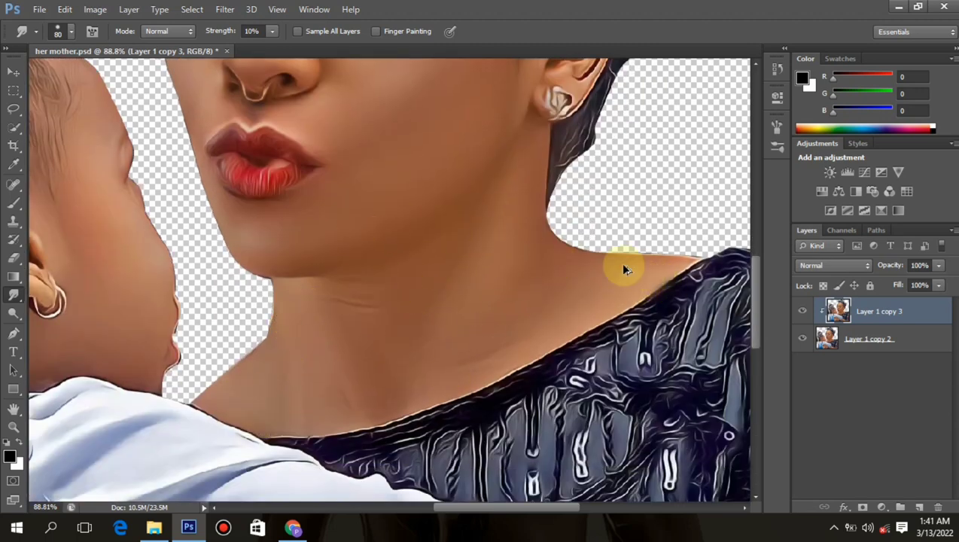
{"action": "left_click", "coordinate": [833, 528]}
{"action": "left_click", "coordinate": [821, 473]}
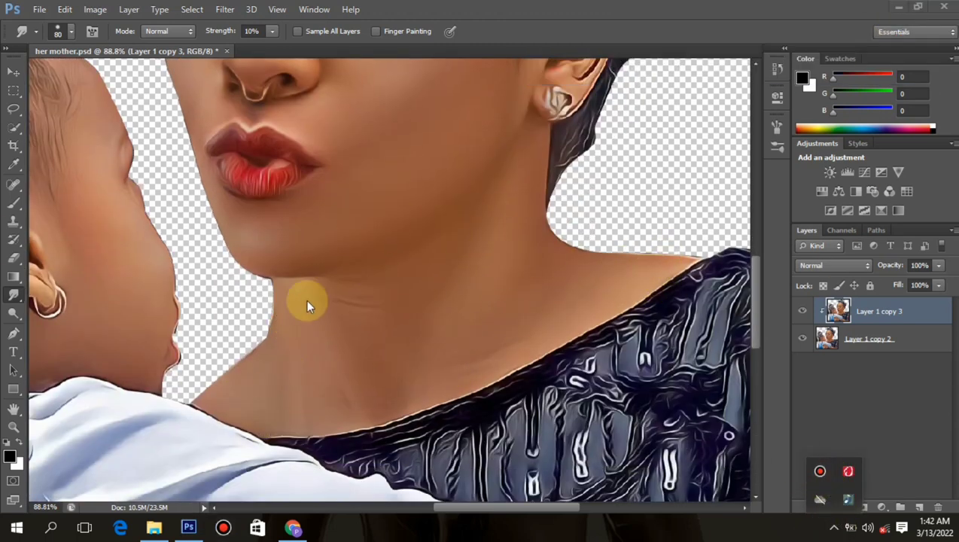
{"action": "left_click", "coordinate": [305, 305]}
{"action": "scroll", "coordinate": [331, 294], "scroll_direction": "down", "scroll_amount": 4}
{"action": "scroll", "coordinate": [309, 260], "scroll_direction": "up", "scroll_amount": 3}
{"action": "scroll", "coordinate": [362, 356], "scroll_direction": "down", "scroll_amount": 3}
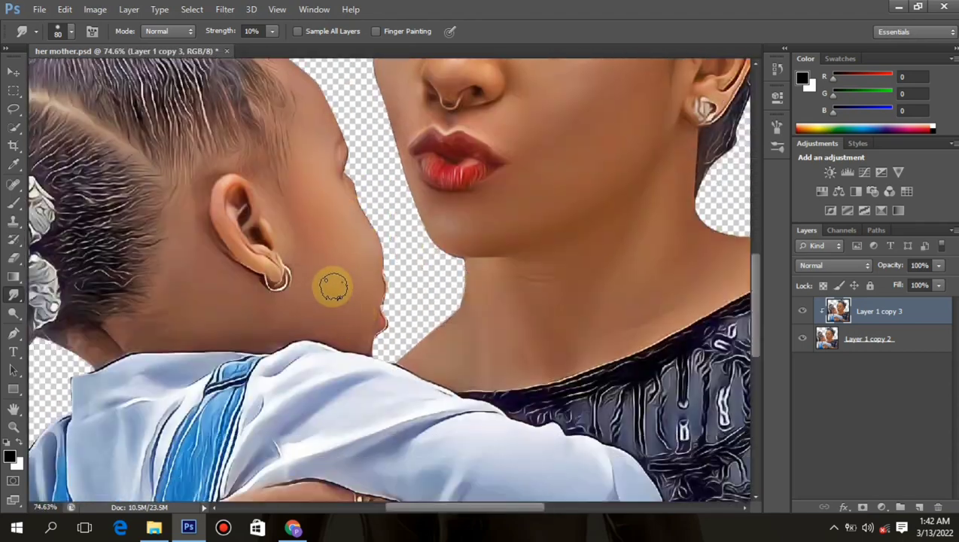
{"action": "scroll", "coordinate": [375, 299], "scroll_direction": "down", "scroll_amount": 3}
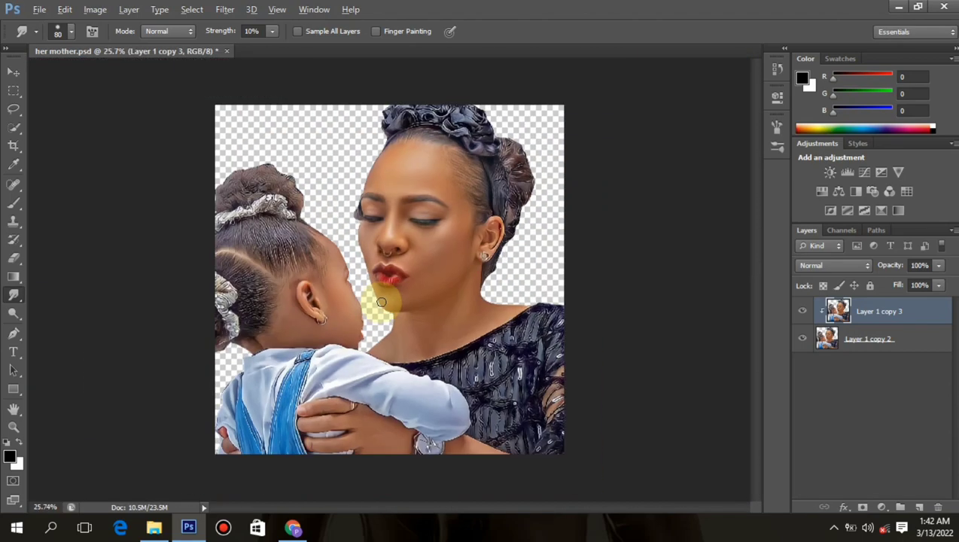
{"action": "scroll", "coordinate": [381, 313], "scroll_direction": "up", "scroll_amount": 3}
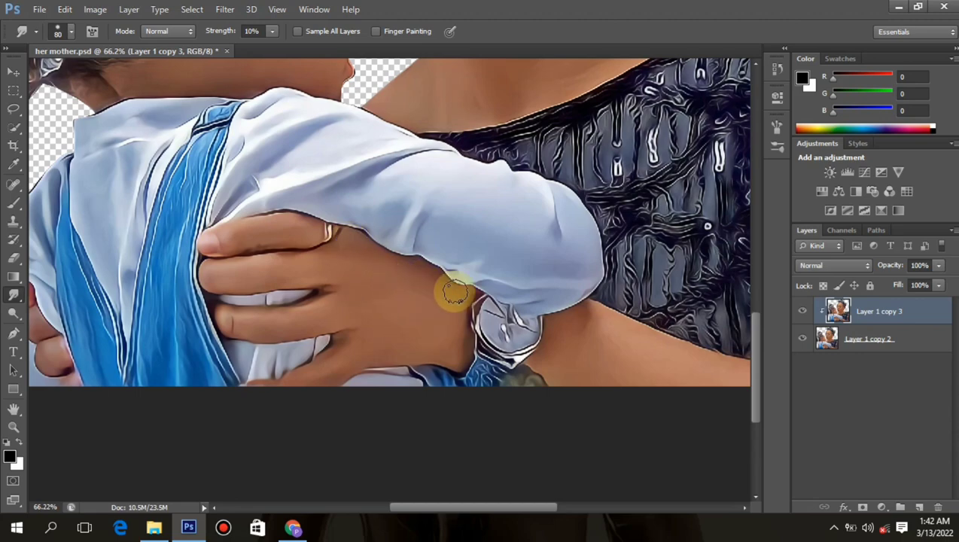
- Inspect the skin of the mother's hand and forearm, and save the document
{"action": "scroll", "coordinate": [252, 329], "scroll_direction": "down", "scroll_amount": 2}
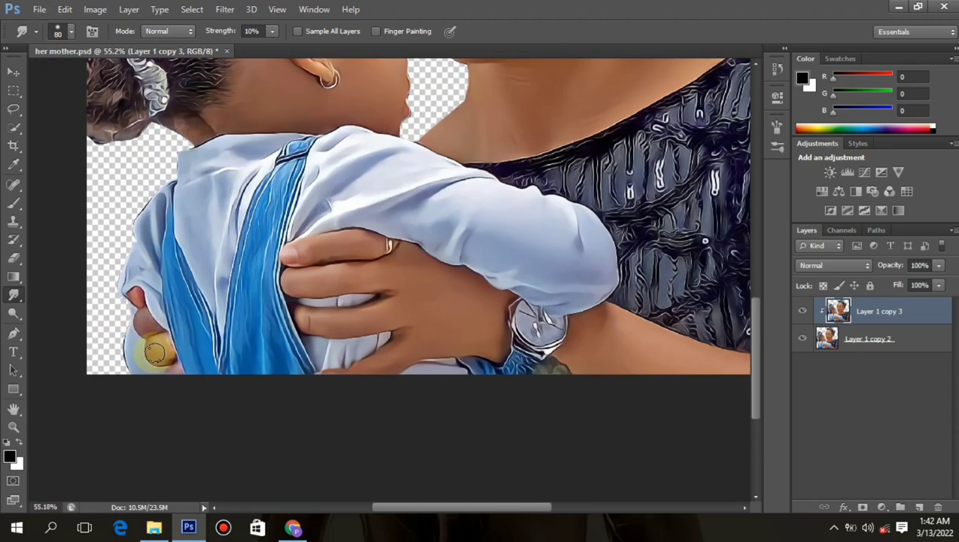
{"action": "scroll", "coordinate": [154, 343], "scroll_direction": "up", "scroll_amount": 4}
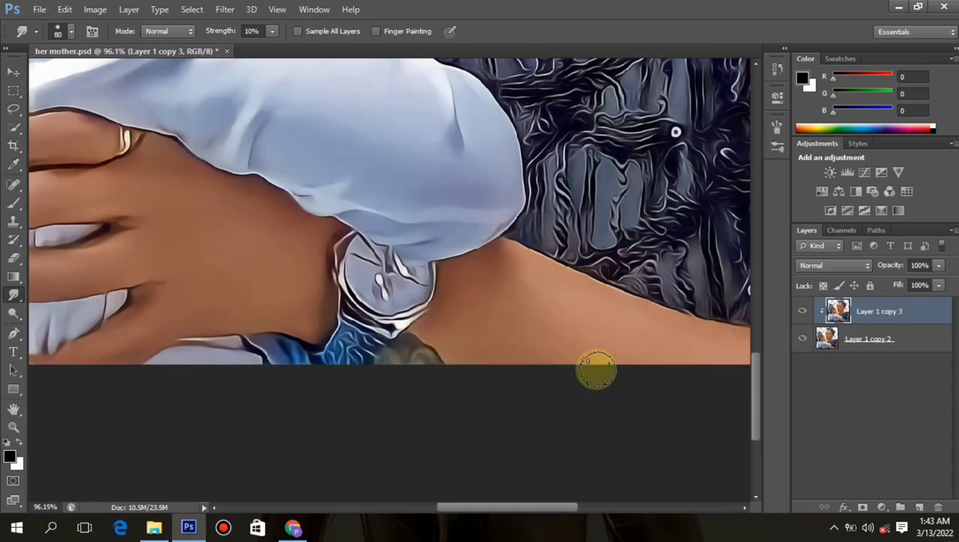
{"action": "scroll", "coordinate": [633, 301], "scroll_direction": "down", "scroll_amount": 1}
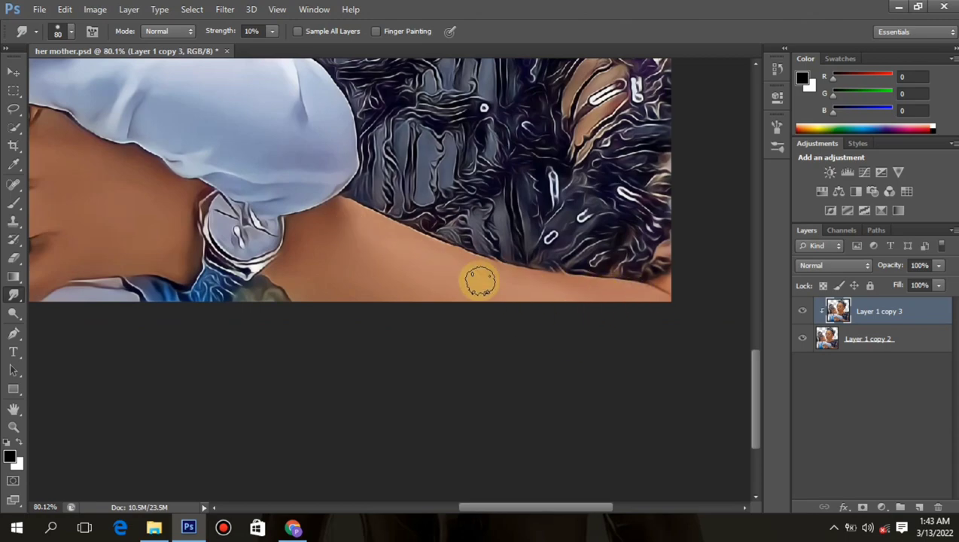
{"action": "scroll", "coordinate": [456, 296], "scroll_direction": "down", "scroll_amount": 9}
{"action": "key", "text": "ctrl+s"}
{"action": "scroll", "coordinate": [396, 271], "scroll_direction": "up", "scroll_amount": 6}
{"action": "scroll", "coordinate": [396, 269], "scroll_direction": "down", "scroll_amount": 4}
{"action": "scroll", "coordinate": [396, 270], "scroll_direction": "up", "scroll_amount": 2}
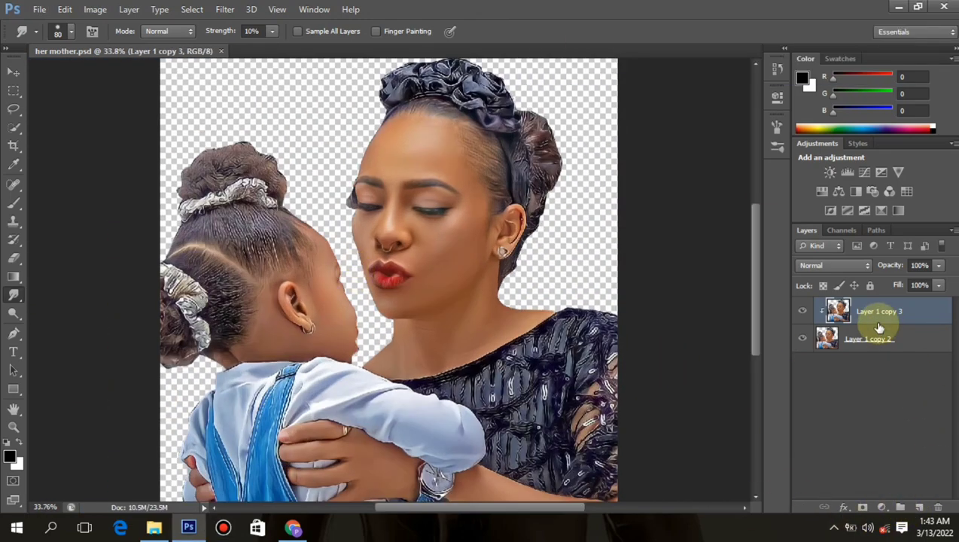
- Add a new layer above Layer 1 copy 3 and make it a clipping mask
{"action": "left_click", "coordinate": [918, 507]}
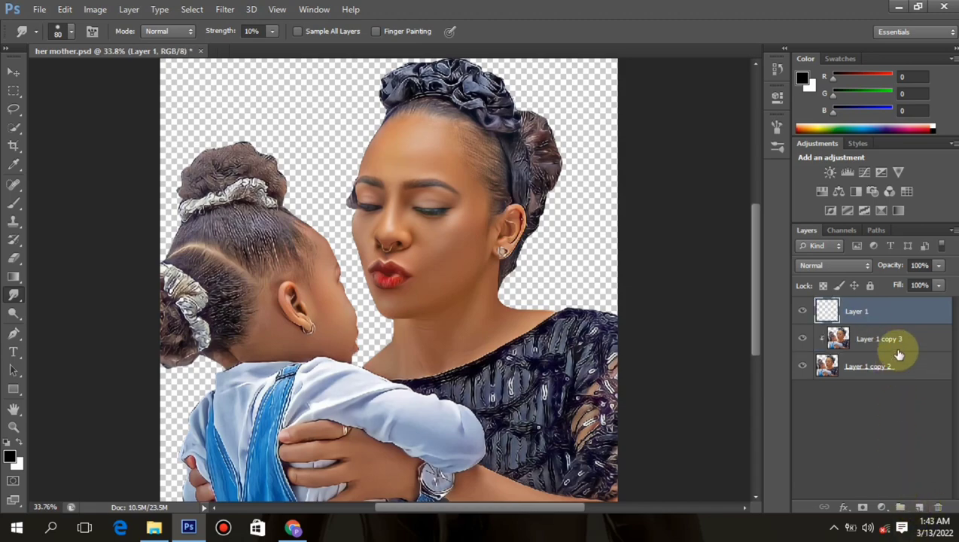
{"action": "right_click", "coordinate": [916, 315]}
{"action": "left_click", "coordinate": [676, 225]}
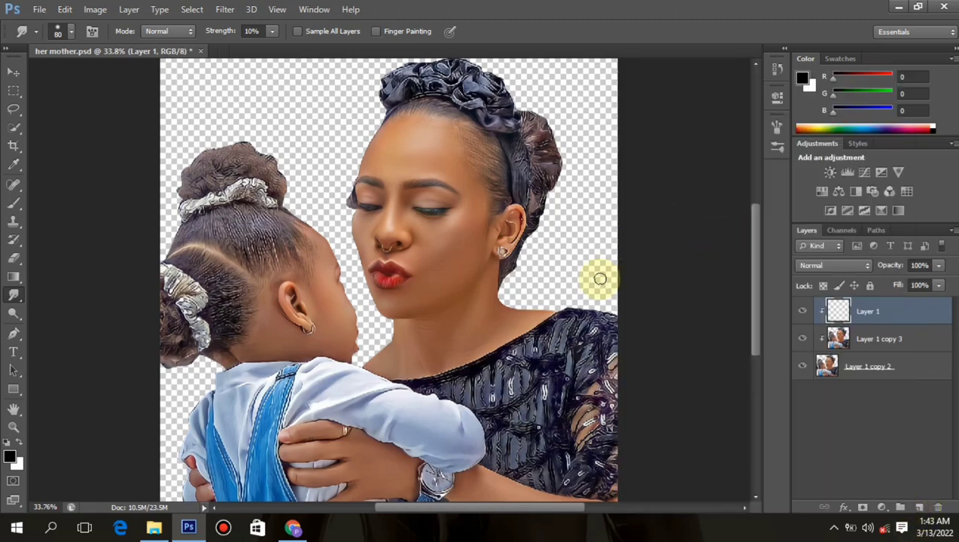
- Set the foreground colour to skin tone c68b6a by sampling the mother's forehead
{"action": "scroll", "coordinate": [396, 279], "scroll_direction": "down", "scroll_amount": 3}
{"action": "scroll", "coordinate": [422, 391], "scroll_direction": "up", "scroll_amount": 3}
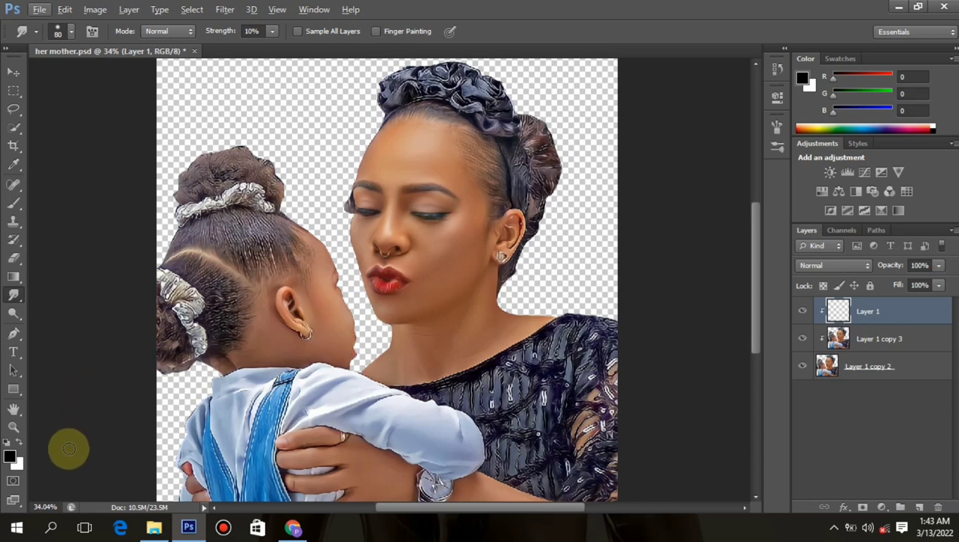
{"action": "left_click", "coordinate": [9, 456]}
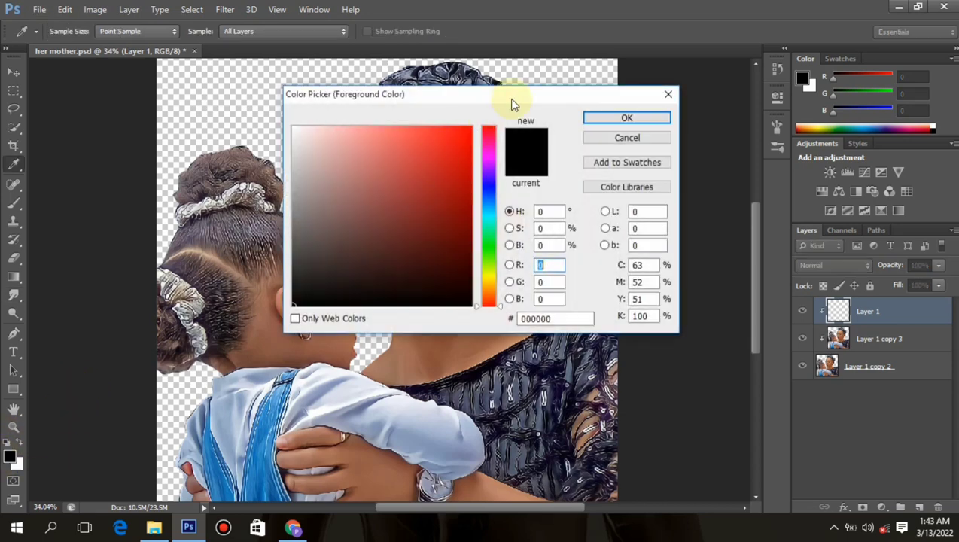
{"action": "left_click_drag", "start_coordinate": [510, 101], "coordinate": [749, 88]}
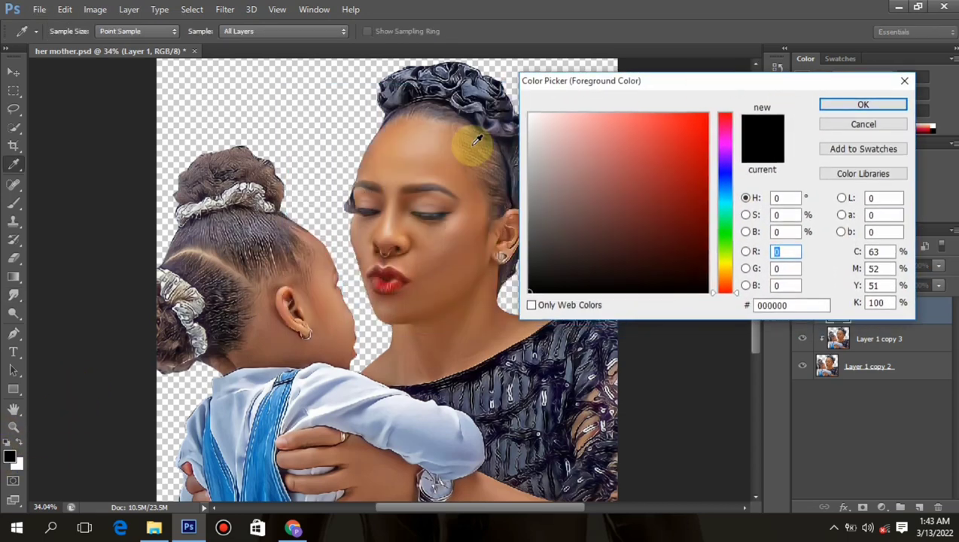
{"action": "left_click", "coordinate": [425, 160]}
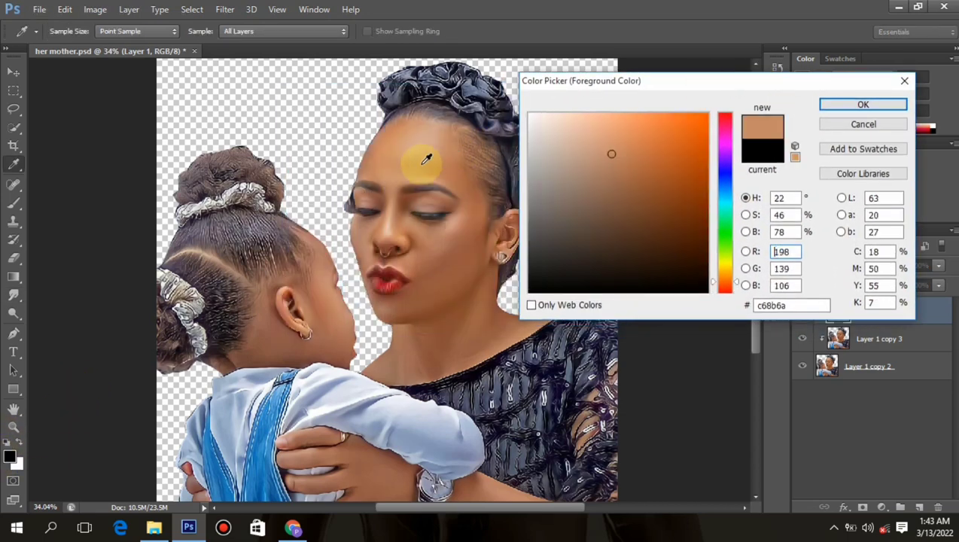
{"action": "left_click", "coordinate": [825, 108]}
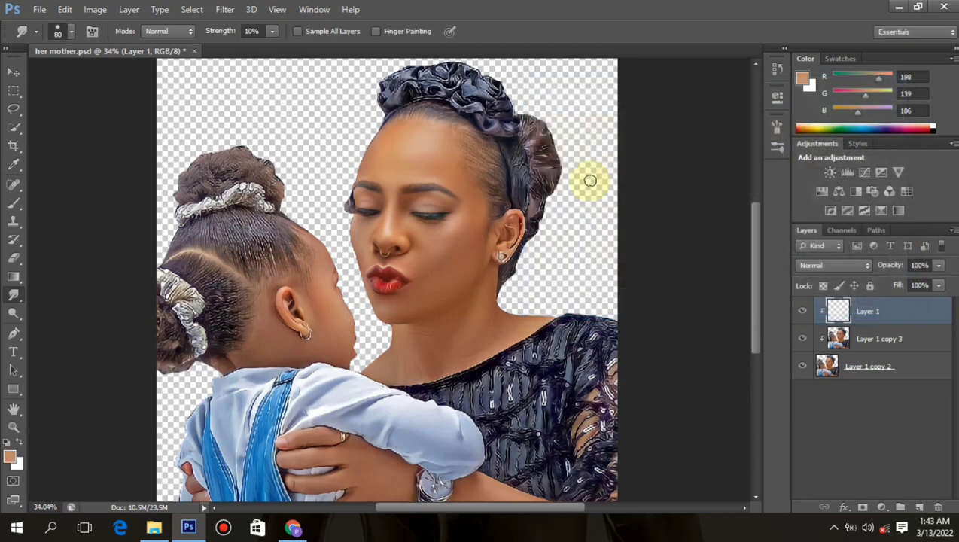
- Fill the new clipped layer with the foreground skin tone using the Paint Bucket tool
{"action": "left_click", "coordinate": [16, 279]}
{"action": "left_click", "coordinate": [85, 286]}
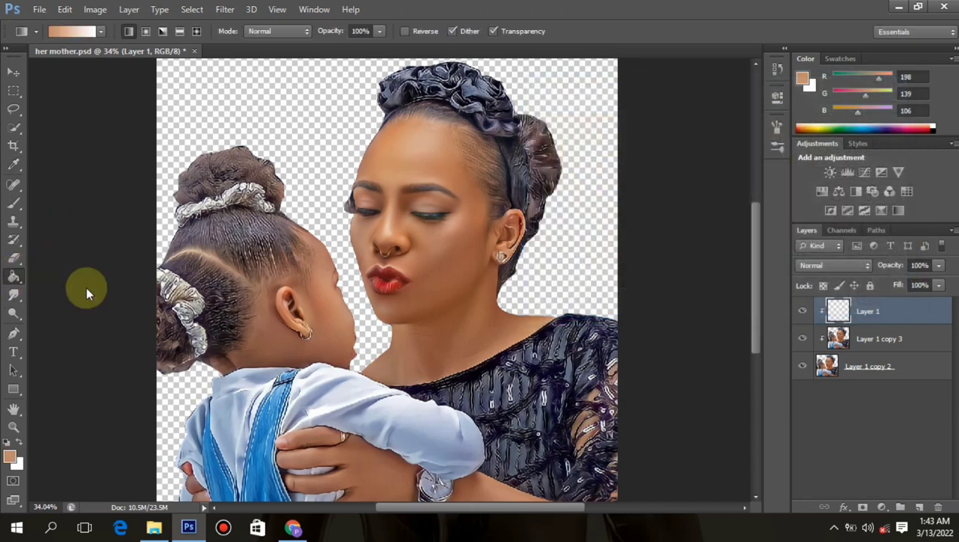
{"action": "left_click", "coordinate": [316, 263]}
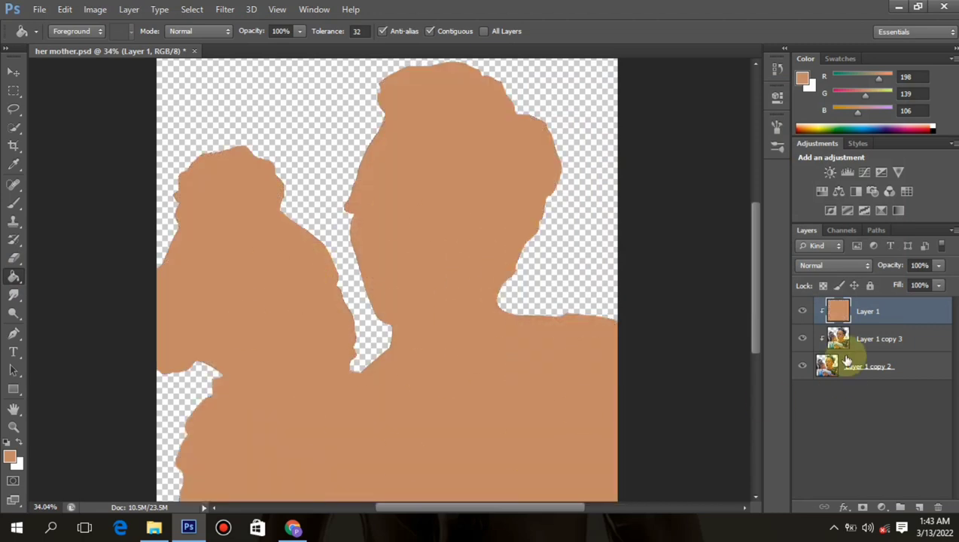
- Set the filled layer's blend mode to Color and save the document
{"action": "left_click", "coordinate": [823, 268]}
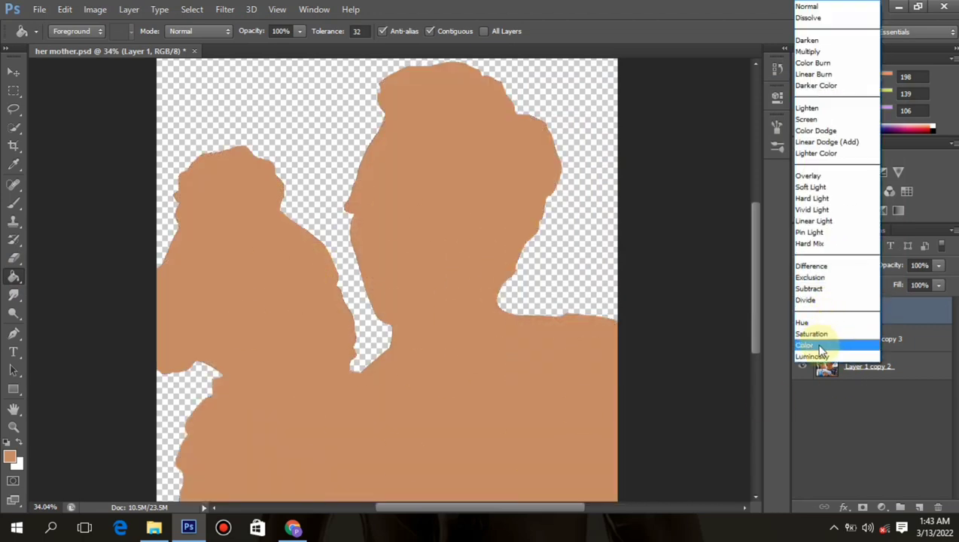
{"action": "left_click", "coordinate": [824, 345]}
{"action": "scroll", "coordinate": [427, 263], "scroll_direction": "down", "scroll_amount": 8}
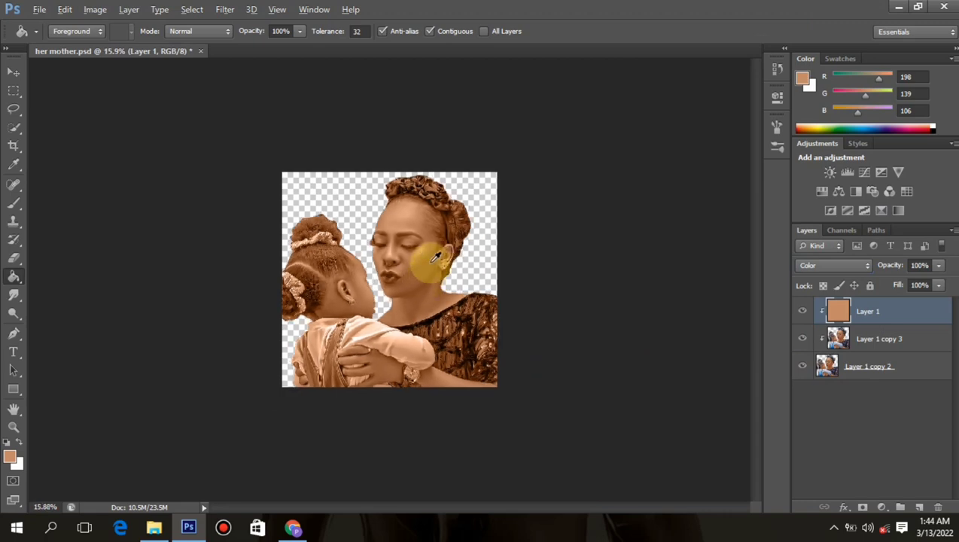
{"action": "scroll", "coordinate": [433, 261], "scroll_direction": "up", "scroll_amount": 7}
{"action": "scroll", "coordinate": [447, 227], "scroll_direction": "up", "scroll_amount": 3}
{"action": "scroll", "coordinate": [443, 225], "scroll_direction": "down", "scroll_amount": 4}
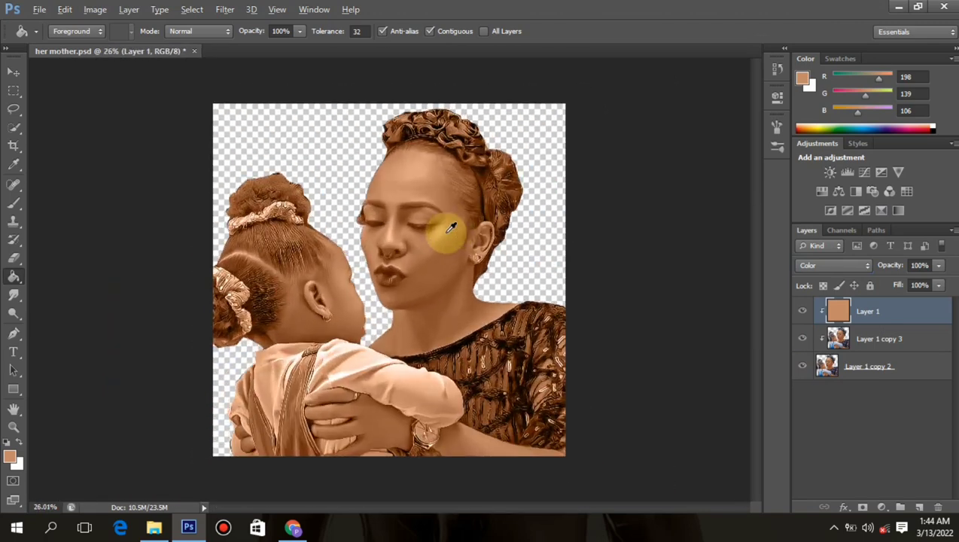
{"action": "scroll", "coordinate": [439, 231], "scroll_direction": "up", "scroll_amount": 2}
{"action": "key", "text": "ctrl+s"}
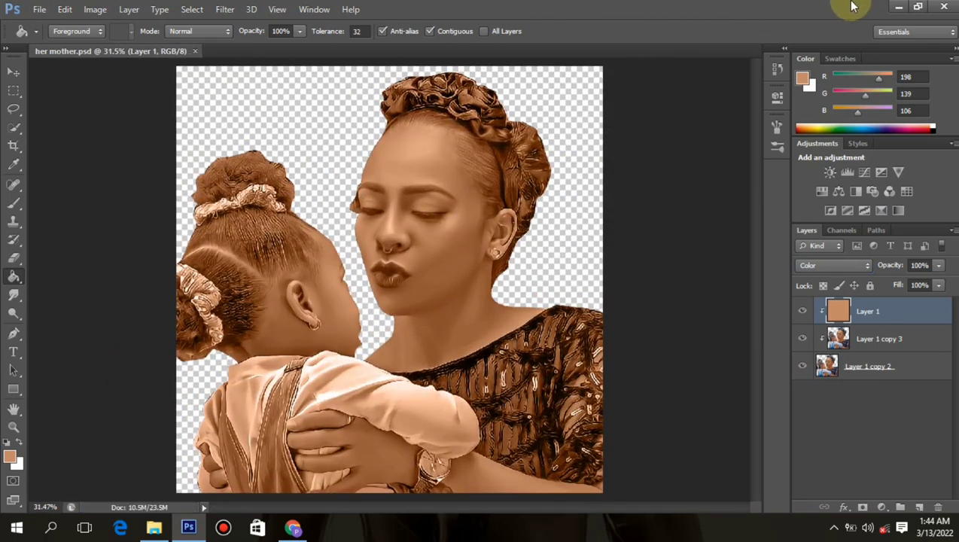
- Copy the updated her mother PSD file from the desktop into the graphics1 folder, replacing the older copy
{"action": "left_click", "coordinate": [896, 8]}
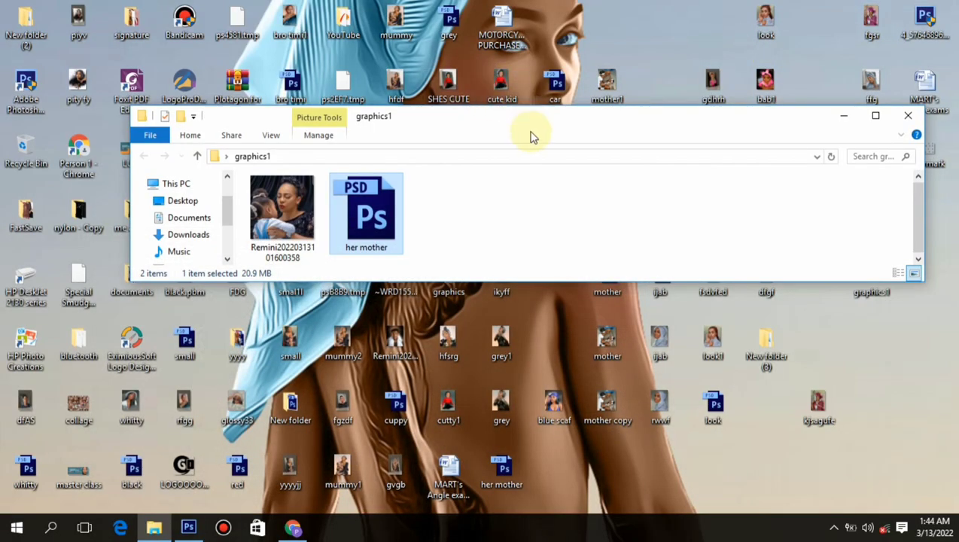
{"action": "left_click_drag", "start_coordinate": [517, 138], "coordinate": [551, 156]}
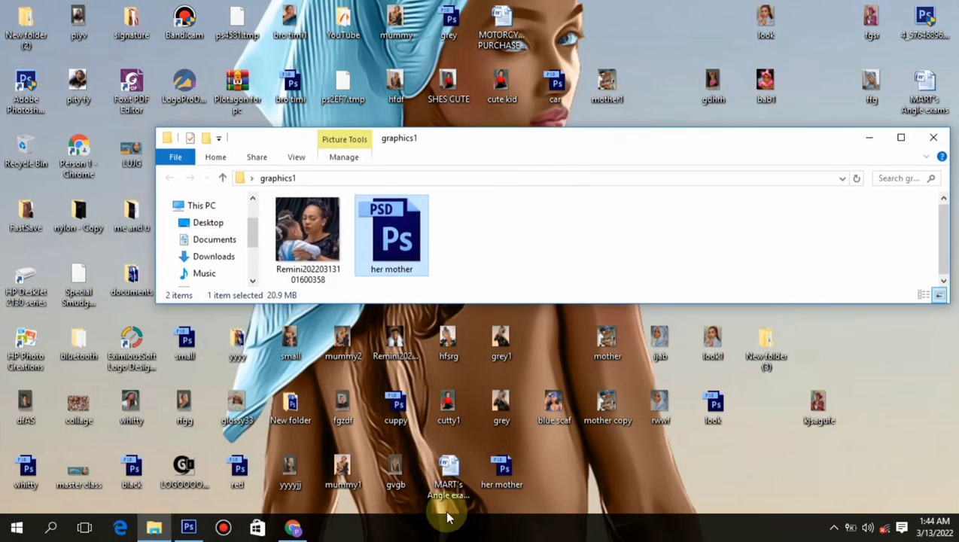
{"action": "left_click", "coordinate": [505, 468]}
{"action": "left_click_drag", "start_coordinate": [530, 280], "coordinate": [490, 271]}
{"action": "left_click", "coordinate": [512, 173]}
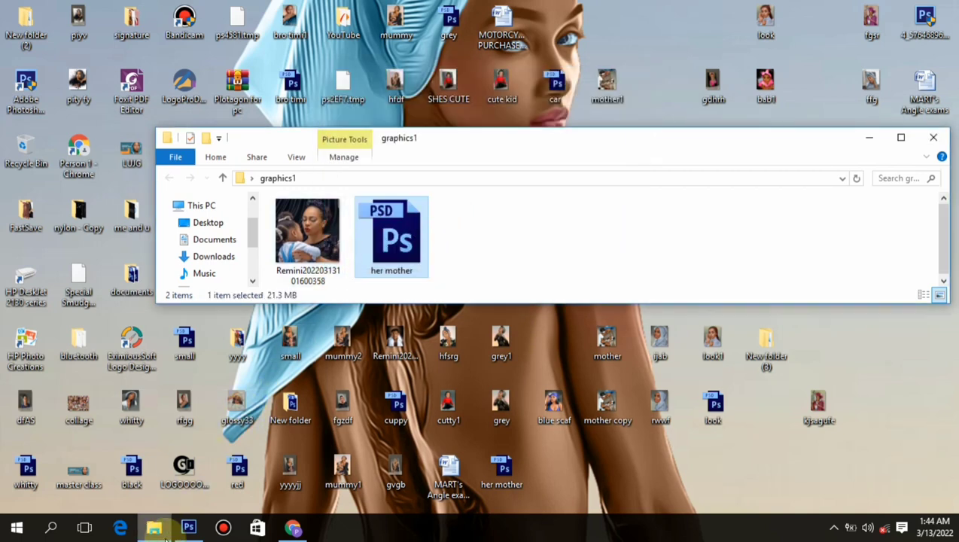
- Return to Photoshop and choose a soft round brush for the Eraser tool
{"action": "left_click", "coordinate": [189, 528]}
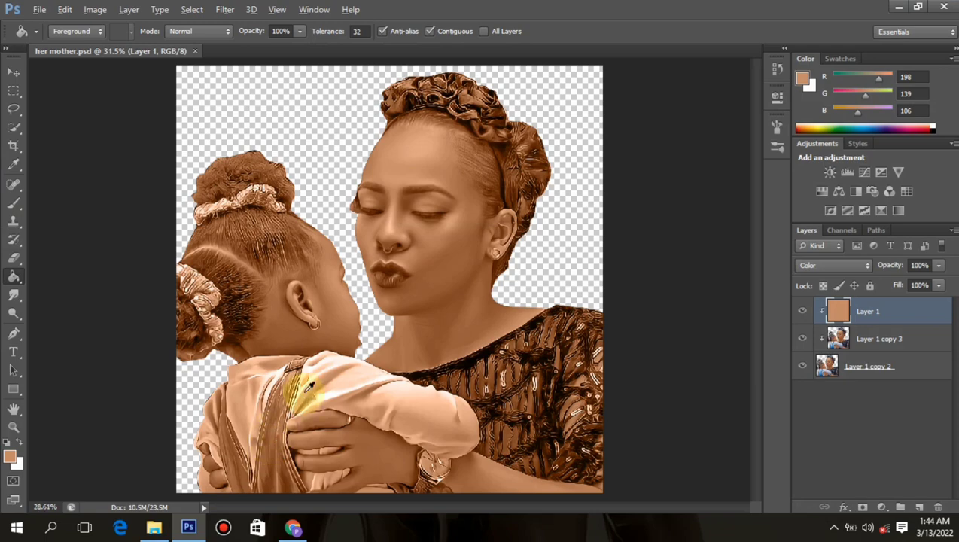
{"action": "scroll", "coordinate": [512, 171], "scroll_direction": "up", "scroll_amount": 8}
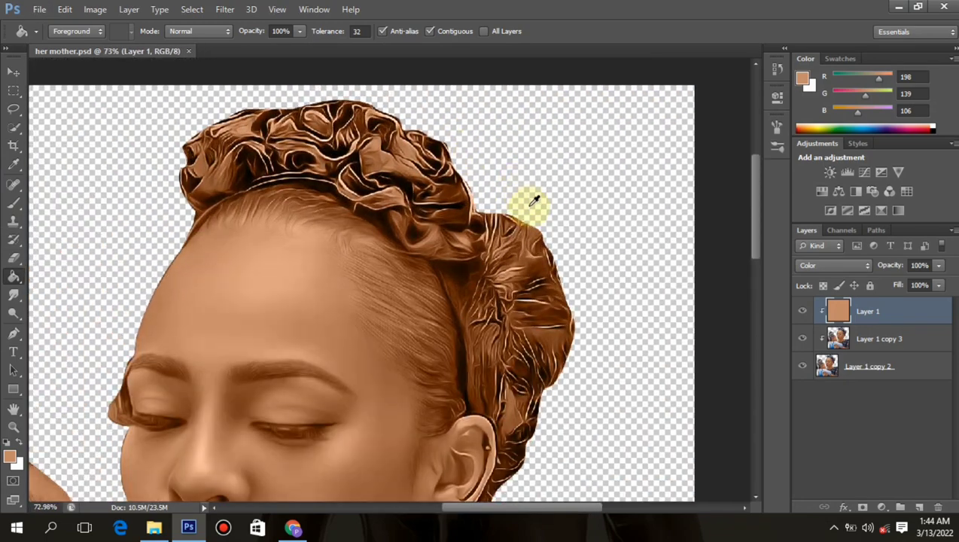
{"action": "scroll", "coordinate": [315, 261], "scroll_direction": "up", "scroll_amount": 2}
{"action": "left_click", "coordinate": [15, 259]}
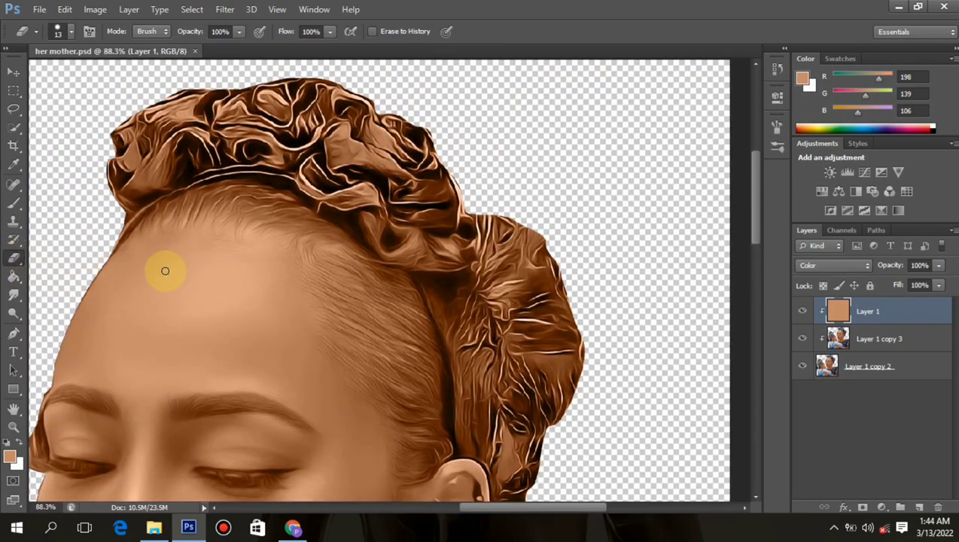
{"action": "left_click", "coordinate": [67, 31]}
{"action": "scroll", "coordinate": [34, 155], "scroll_direction": "up", "scroll_amount": 10}
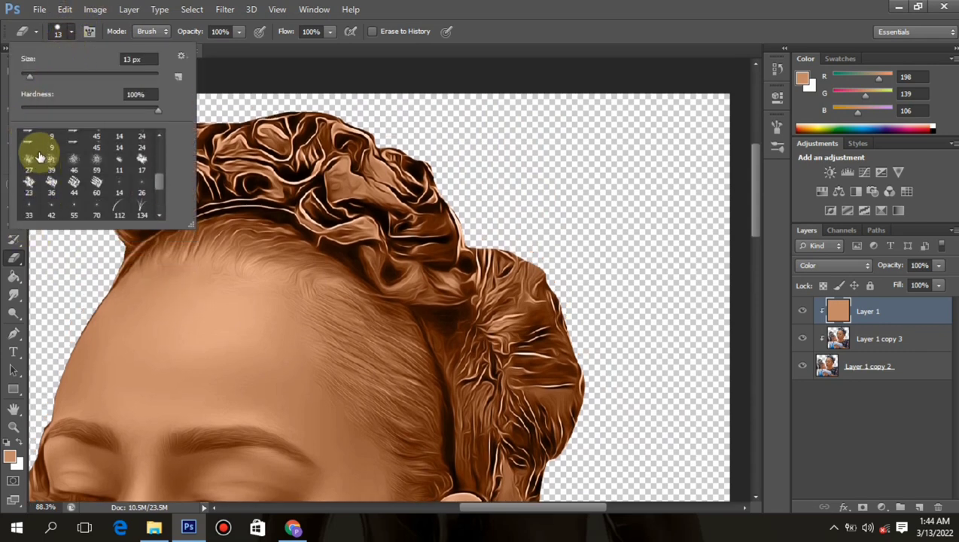
{"action": "left_click", "coordinate": [69, 31]}
{"action": "key", "text": "]"}
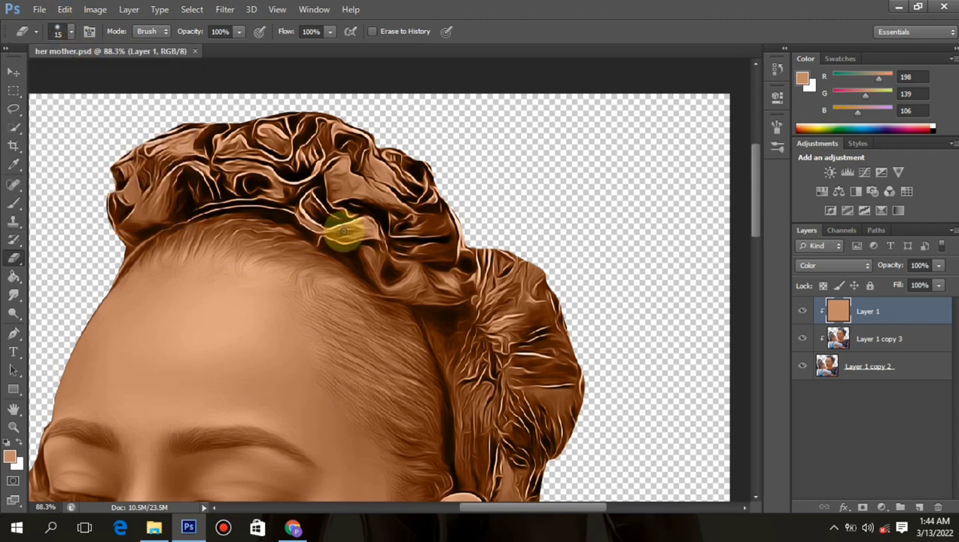
- Try to erase the skin-tone layer over the mother's headwrap with the eraser enlarged to 150 px
{"action": "key", "text": "bracketright"}
{"action": "key", "text": "bracketright"}
{"action": "key", "text": "bracketright"}
{"action": "key", "text": "bracketright"}
{"action": "key", "text": "bracketright"}
{"action": "key", "text": "bracketright"}
{"action": "key", "text": "bracketright"}
{"action": "mouse_move", "coordinate": [346, 179]}
{"action": "left_mouse_down"}
{"action": "mouse_move", "coordinate": [295, 172]}
{"action": "mouse_move", "coordinate": [339, 139]}
{"action": "mouse_move", "coordinate": [199, 149]}
{"action": "mouse_move", "coordinate": [136, 186]}
{"action": "mouse_move", "coordinate": [116, 211]}
{"action": "mouse_move", "coordinate": [312, 167]}
{"action": "mouse_move", "coordinate": [493, 218]}
{"action": "mouse_move", "coordinate": [339, 155]}
{"action": "mouse_move", "coordinate": [372, 202]}
{"action": "mouse_move", "coordinate": [347, 195]}
{"action": "mouse_move", "coordinate": [381, 232]}
{"action": "mouse_move", "coordinate": [293, 198]}
{"action": "mouse_move", "coordinate": [143, 208]}
{"action": "mouse_move", "coordinate": [329, 203]}
{"action": "mouse_move", "coordinate": [360, 242]}
{"action": "mouse_move", "coordinate": [393, 258]}
{"action": "mouse_move", "coordinate": [460, 261]}
{"action": "left_mouse_up"}
{"action": "scroll", "coordinate": [335, 197], "scroll_direction": "down", "scroll_amount": 4}
{"action": "scroll", "coordinate": [335, 197], "scroll_direction": "up", "scroll_amount": 2}
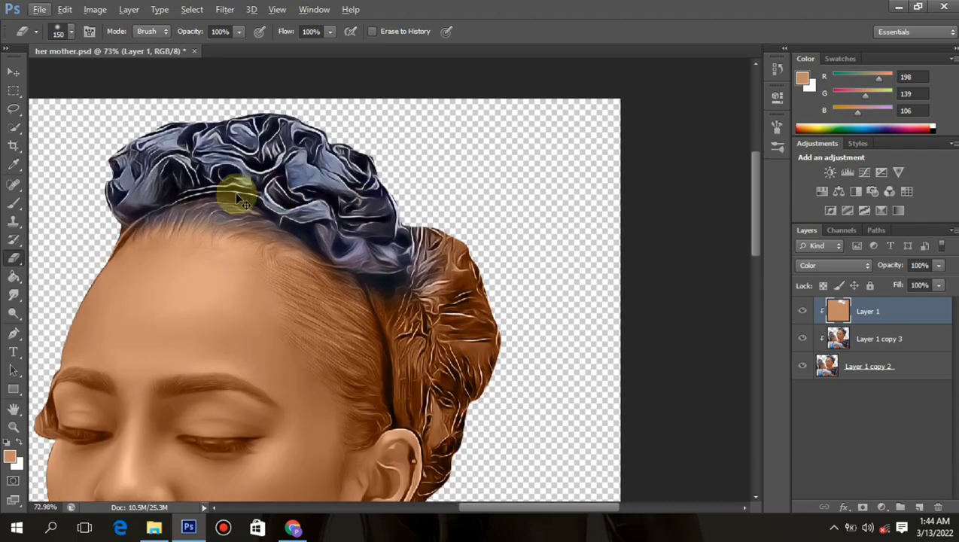
- Erase the skin-tone layer over the mother's headwrap and the upper part of her bun with a 100 px eraser
{"action": "scroll", "coordinate": [198, 198], "scroll_direction": "up", "scroll_amount": 2}
{"action": "mouse_move", "coordinate": [167, 162]}
{"action": "left_mouse_down"}
{"action": "mouse_move", "coordinate": [214, 158]}
{"action": "mouse_move", "coordinate": [156, 167]}
{"action": "mouse_move", "coordinate": [226, 187]}
{"action": "mouse_move", "coordinate": [158, 169]}
{"action": "mouse_move", "coordinate": [277, 107]}
{"action": "mouse_move", "coordinate": [343, 128]}
{"action": "mouse_move", "coordinate": [384, 177]}
{"action": "mouse_move", "coordinate": [309, 169]}
{"action": "mouse_move", "coordinate": [270, 192]}
{"action": "mouse_move", "coordinate": [343, 202]}
{"action": "mouse_move", "coordinate": [164, 126]}
{"action": "mouse_move", "coordinate": [117, 141]}
{"action": "mouse_move", "coordinate": [102, 177]}
{"action": "left_mouse_up"}
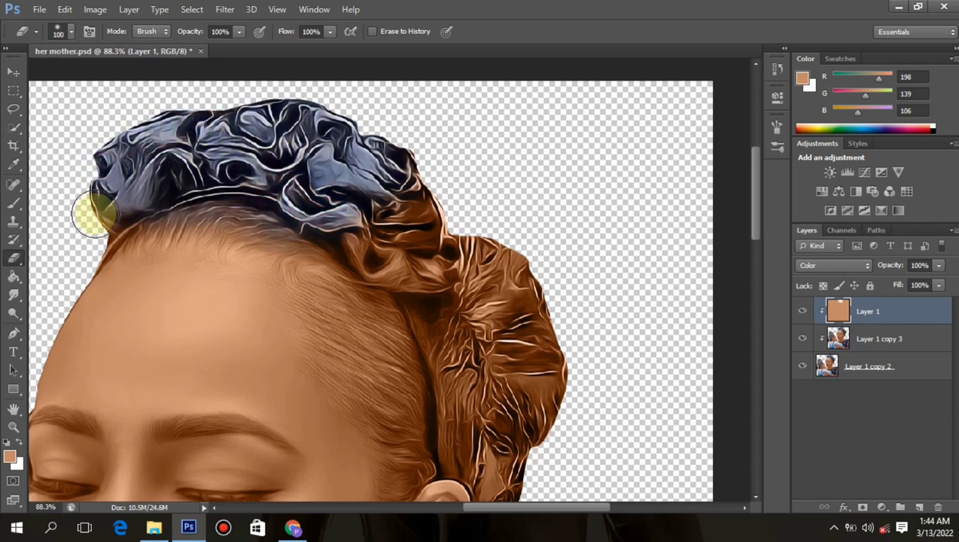
{"action": "mouse_move", "coordinate": [94, 213]}
{"action": "left_mouse_down"}
{"action": "mouse_move", "coordinate": [174, 151]}
{"action": "mouse_move", "coordinate": [443, 208]}
{"action": "mouse_move", "coordinate": [448, 268]}
{"action": "mouse_move", "coordinate": [393, 260]}
{"action": "mouse_move", "coordinate": [325, 210]}
{"action": "mouse_move", "coordinate": [371, 276]}
{"action": "mouse_move", "coordinate": [336, 239]}
{"action": "mouse_move", "coordinate": [467, 308]}
{"action": "mouse_move", "coordinate": [490, 235]}
{"action": "mouse_move", "coordinate": [475, 235]}
{"action": "mouse_move", "coordinate": [516, 328]}
{"action": "left_mouse_up"}
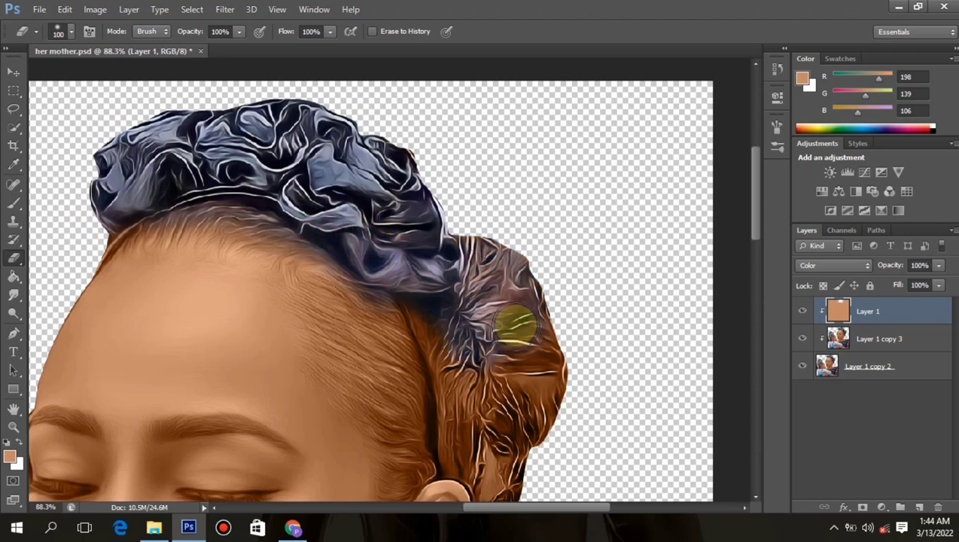
- Erase the skin-tone layer over the rest of the mother's bun and the hair around her ear, and save the document
{"action": "scroll", "coordinate": [503, 257], "scroll_direction": "down", "scroll_amount": 5}
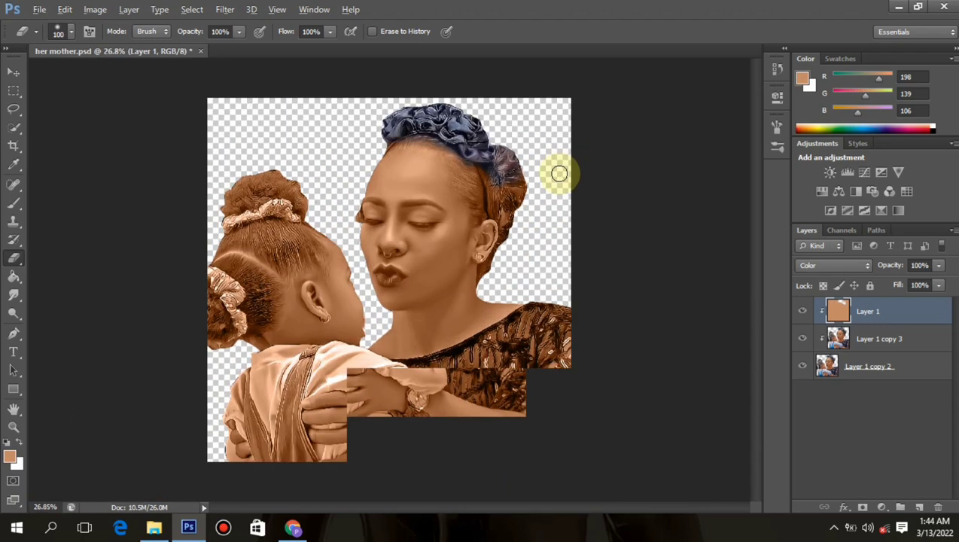
{"action": "scroll", "coordinate": [559, 174], "scroll_direction": "up", "scroll_amount": 5}
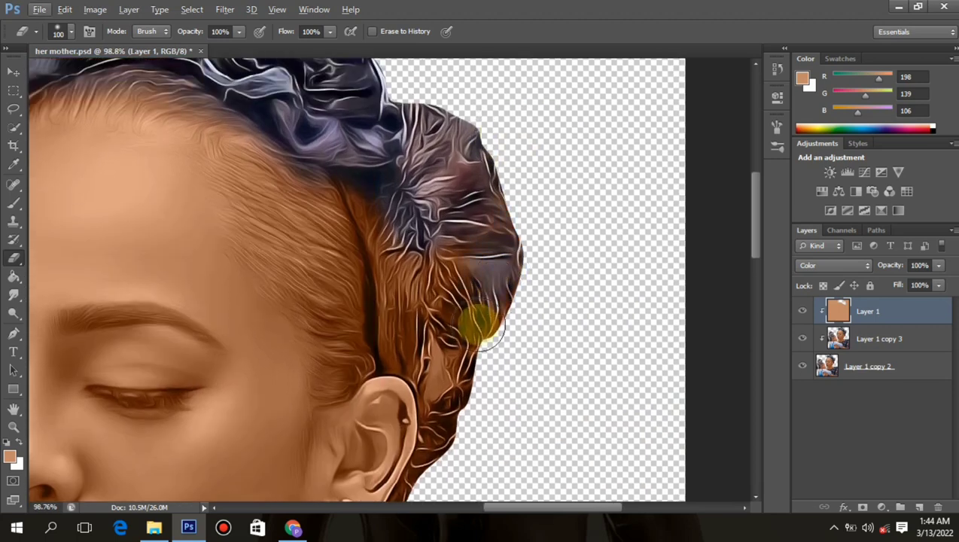
{"action": "mouse_move", "coordinate": [481, 325]}
{"action": "left_mouse_down"}
{"action": "mouse_move", "coordinate": [457, 279]}
{"action": "mouse_move", "coordinate": [386, 211]}
{"action": "mouse_move", "coordinate": [297, 177]}
{"action": "mouse_move", "coordinate": [327, 229]}
{"action": "mouse_move", "coordinate": [329, 318]}
{"action": "left_mouse_up"}
{"action": "mouse_move", "coordinate": [340, 352]}
{"action": "left_mouse_down"}
{"action": "mouse_move", "coordinate": [363, 321]}
{"action": "mouse_move", "coordinate": [360, 302]}
{"action": "mouse_move", "coordinate": [343, 362]}
{"action": "mouse_move", "coordinate": [329, 373]}
{"action": "mouse_move", "coordinate": [386, 357]}
{"action": "mouse_move", "coordinate": [428, 359]}
{"action": "left_mouse_up"}
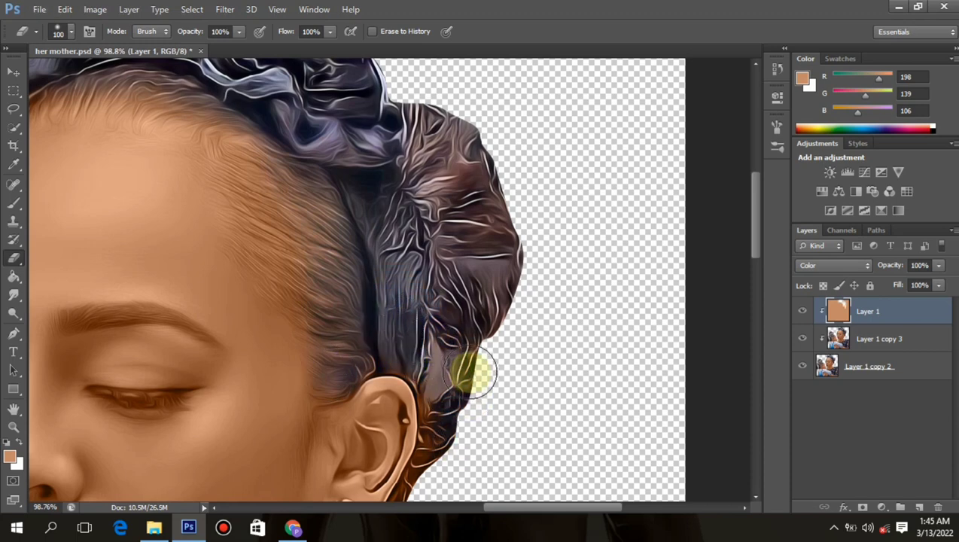
{"action": "scroll", "coordinate": [475, 377], "scroll_direction": "down", "scroll_amount": 4}
{"action": "mouse_move", "coordinate": [454, 252]}
{"action": "left_mouse_down"}
{"action": "mouse_move", "coordinate": [444, 261]}
{"action": "mouse_move", "coordinate": [446, 298]}
{"action": "left_mouse_up"}
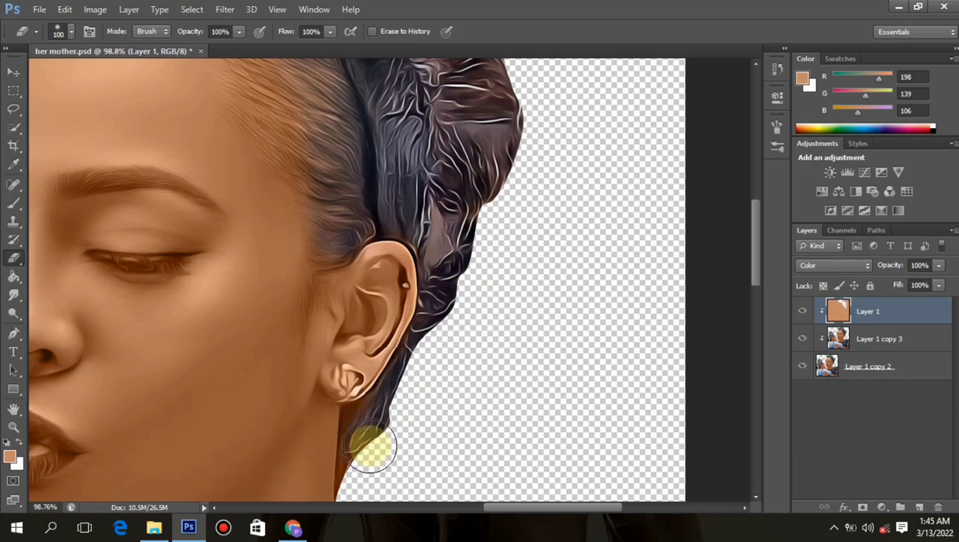
{"action": "scroll", "coordinate": [363, 385], "scroll_direction": "down", "scroll_amount": 8}
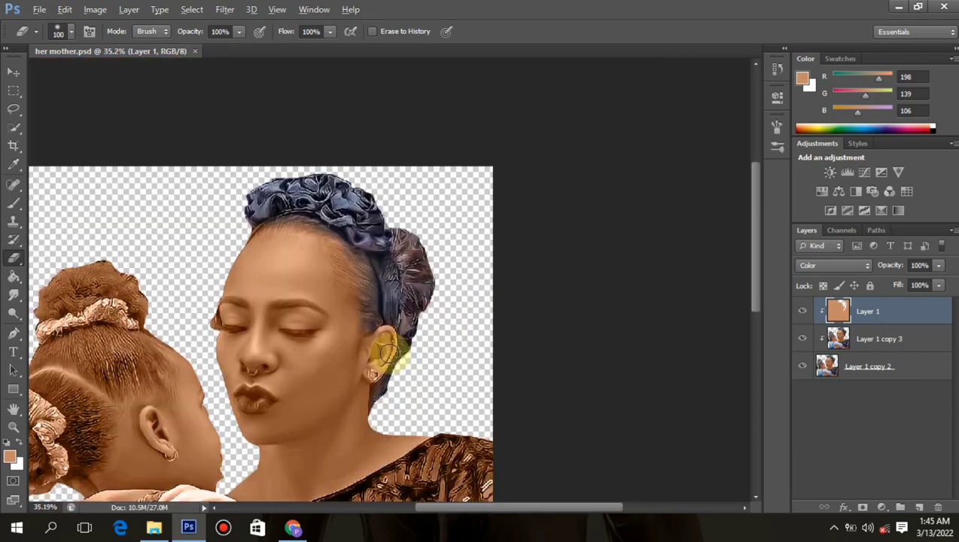
- Erase the skin-tone layer over the mother's dress, her watch and parts of the child's sleeve with the 100 px eraser, and save
{"action": "scroll", "coordinate": [488, 371], "scroll_direction": "up", "scroll_amount": 10}
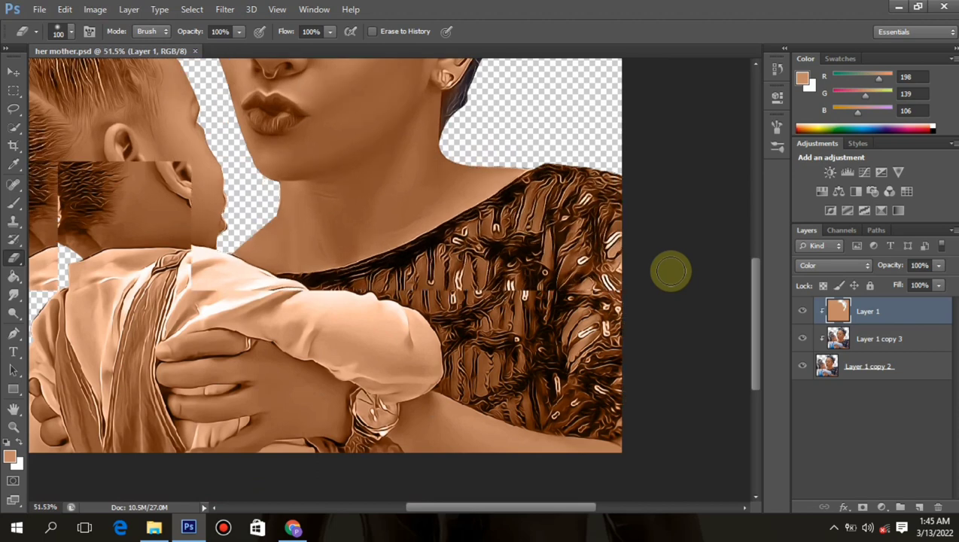
{"action": "scroll", "coordinate": [671, 271], "scroll_direction": "up", "scroll_amount": 1}
{"action": "mouse_move", "coordinate": [568, 289]}
{"action": "left_mouse_down"}
{"action": "mouse_move", "coordinate": [600, 233]}
{"action": "mouse_move", "coordinate": [627, 224]}
{"action": "mouse_move", "coordinate": [613, 453]}
{"action": "mouse_move", "coordinate": [558, 453]}
{"action": "mouse_move", "coordinate": [484, 426]}
{"action": "left_mouse_up"}
{"action": "mouse_move", "coordinate": [381, 363]}
{"action": "left_mouse_down"}
{"action": "mouse_move", "coordinate": [302, 431]}
{"action": "mouse_move", "coordinate": [309, 453]}
{"action": "mouse_move", "coordinate": [322, 444]}
{"action": "mouse_move", "coordinate": [320, 454]}
{"action": "mouse_move", "coordinate": [282, 488]}
{"action": "mouse_move", "coordinate": [249, 495]}
{"action": "mouse_move", "coordinate": [331, 504]}
{"action": "mouse_move", "coordinate": [330, 381]}
{"action": "mouse_move", "coordinate": [357, 401]}
{"action": "mouse_move", "coordinate": [343, 417]}
{"action": "mouse_move", "coordinate": [377, 400]}
{"action": "mouse_move", "coordinate": [438, 323]}
{"action": "mouse_move", "coordinate": [519, 325]}
{"action": "mouse_move", "coordinate": [454, 365]}
{"action": "mouse_move", "coordinate": [420, 339]}
{"action": "mouse_move", "coordinate": [617, 405]}
{"action": "left_mouse_up"}
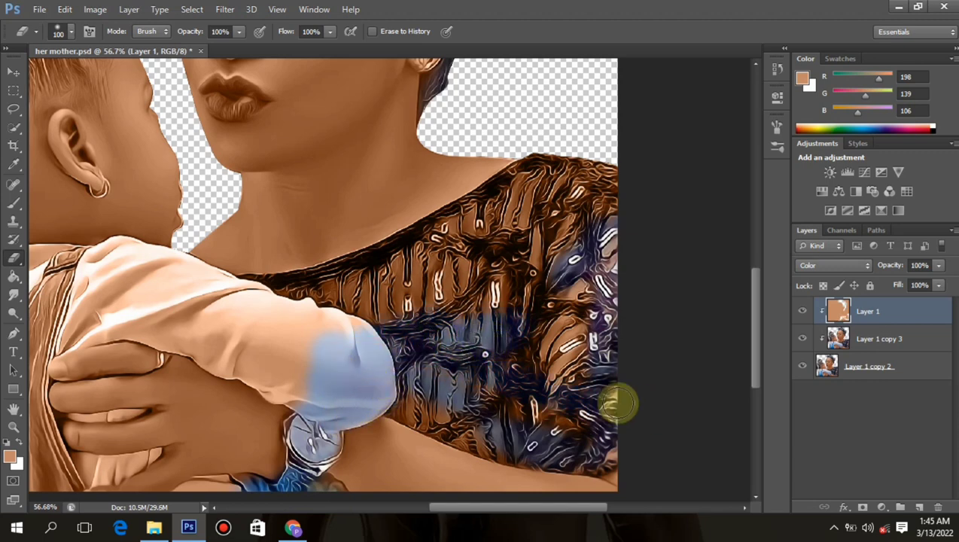
{"action": "mouse_move", "coordinate": [473, 339]}
{"action": "left_mouse_down"}
{"action": "mouse_move", "coordinate": [357, 309]}
{"action": "mouse_move", "coordinate": [378, 326]}
{"action": "mouse_move", "coordinate": [473, 278]}
{"action": "mouse_move", "coordinate": [253, 286]}
{"action": "mouse_move", "coordinate": [315, 296]}
{"action": "mouse_move", "coordinate": [506, 250]}
{"action": "mouse_move", "coordinate": [409, 278]}
{"action": "mouse_move", "coordinate": [609, 259]}
{"action": "mouse_move", "coordinate": [437, 332]}
{"action": "mouse_move", "coordinate": [394, 304]}
{"action": "mouse_move", "coordinate": [573, 235]}
{"action": "mouse_move", "coordinate": [555, 367]}
{"action": "mouse_move", "coordinate": [565, 368]}
{"action": "mouse_move", "coordinate": [645, 230]}
{"action": "mouse_move", "coordinate": [624, 207]}
{"action": "mouse_move", "coordinate": [595, 204]}
{"action": "mouse_move", "coordinate": [628, 140]}
{"action": "mouse_move", "coordinate": [539, 181]}
{"action": "mouse_move", "coordinate": [593, 166]}
{"action": "mouse_move", "coordinate": [594, 143]}
{"action": "left_mouse_up"}
{"action": "mouse_move", "coordinate": [506, 192]}
{"action": "left_mouse_down"}
{"action": "mouse_move", "coordinate": [440, 235]}
{"action": "mouse_move", "coordinate": [444, 242]}
{"action": "mouse_move", "coordinate": [355, 272]}
{"action": "mouse_move", "coordinate": [487, 242]}
{"action": "mouse_move", "coordinate": [497, 218]}
{"action": "mouse_move", "coordinate": [462, 212]}
{"action": "mouse_move", "coordinate": [348, 262]}
{"action": "mouse_move", "coordinate": [331, 285]}
{"action": "mouse_move", "coordinate": [293, 281]}
{"action": "left_mouse_up"}
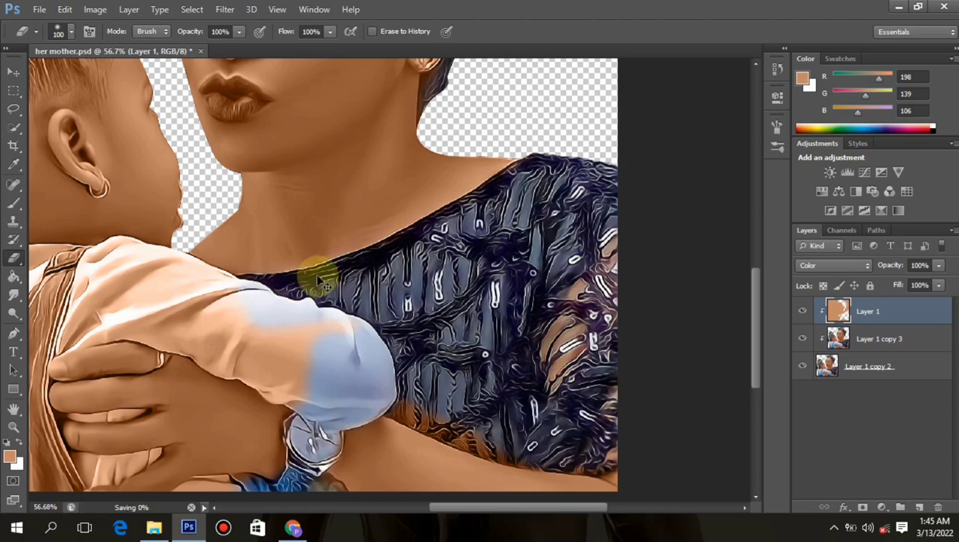
- Erase the leftover skin tone along the lower edge of the mother's dress, just above her forearm
{"action": "scroll", "coordinate": [277, 253], "scroll_direction": "down", "scroll_amount": 4}
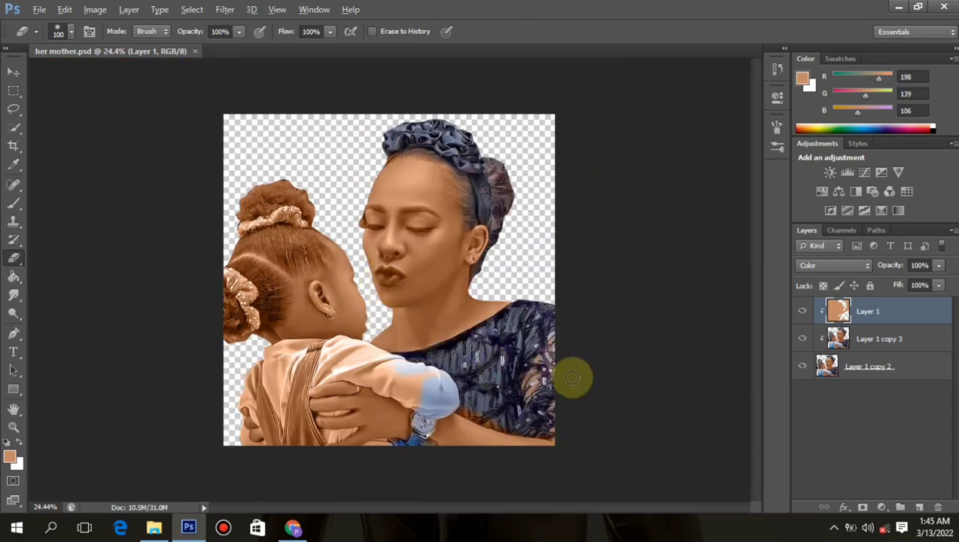
{"action": "scroll", "coordinate": [572, 378], "scroll_direction": "up", "scroll_amount": 4}
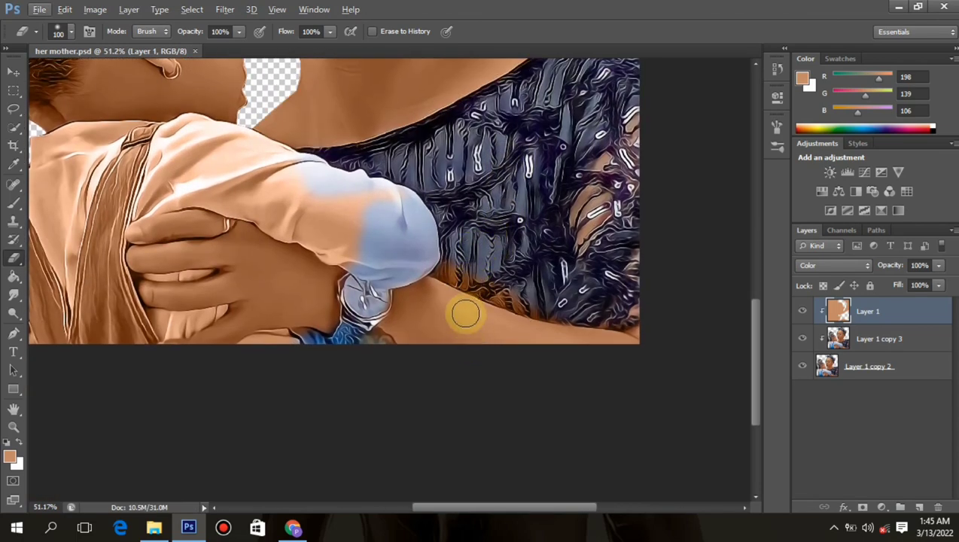
{"action": "scroll", "coordinate": [466, 313], "scroll_direction": "up", "scroll_amount": 2}
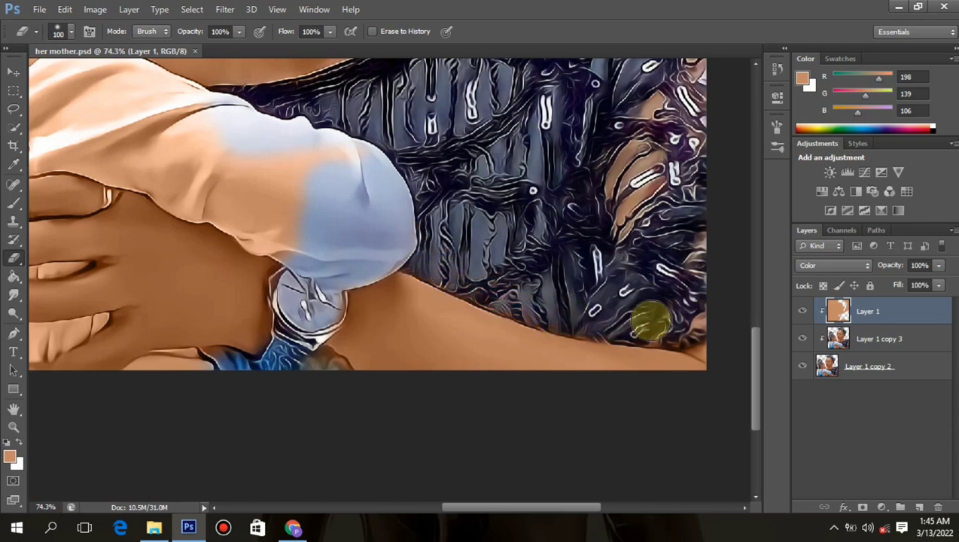
{"action": "left_click_drag", "start_coordinate": [676, 326], "coordinate": [548, 308]}
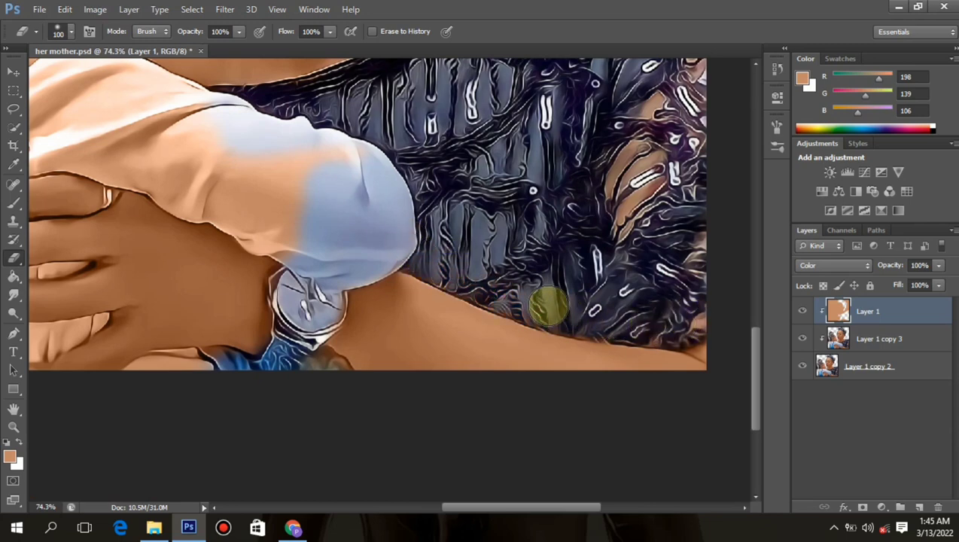
- Erase the skin-tone layer over the child's top bun, its scrunchie and the hair between the bun and the parting
{"action": "scroll", "coordinate": [560, 287], "scroll_direction": "down", "scroll_amount": 5}
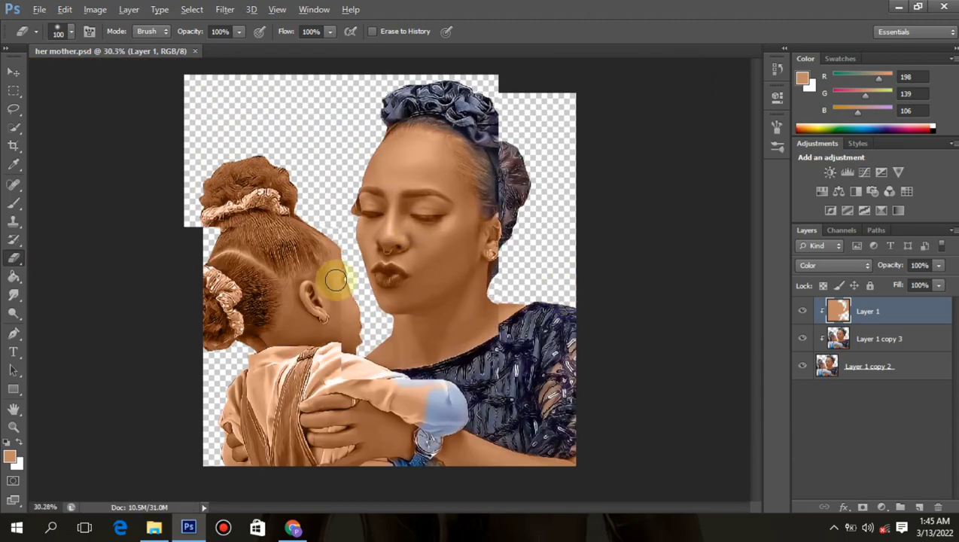
{"action": "scroll", "coordinate": [336, 280], "scroll_direction": "up", "scroll_amount": 3}
{"action": "scroll", "coordinate": [241, 95], "scroll_direction": "up", "scroll_amount": 1}
{"action": "mouse_move", "coordinate": [240, 104]}
{"action": "left_mouse_down"}
{"action": "mouse_move", "coordinate": [184, 106]}
{"action": "mouse_move", "coordinate": [143, 73]}
{"action": "left_mouse_up"}
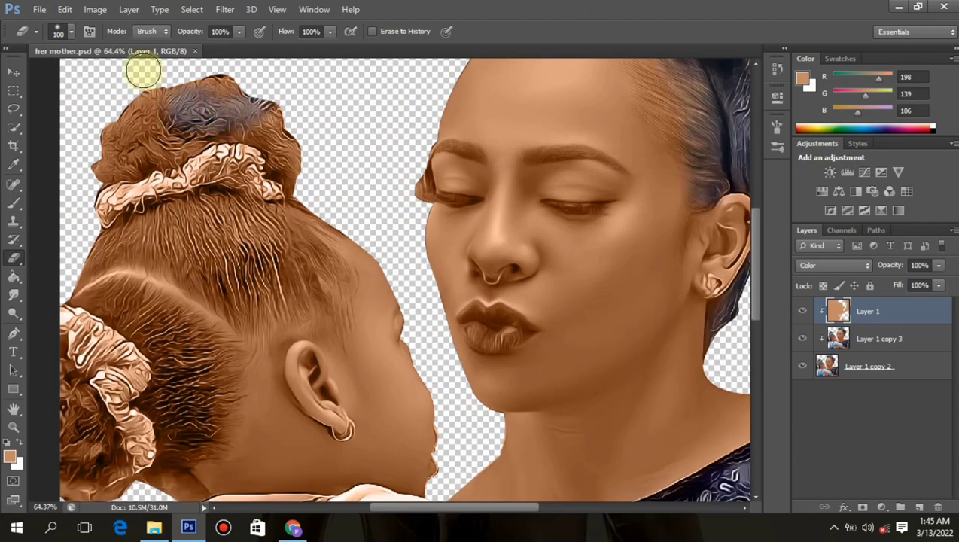
{"action": "mouse_move", "coordinate": [115, 120]}
{"action": "left_mouse_down"}
{"action": "mouse_move", "coordinate": [149, 153]}
{"action": "mouse_move", "coordinate": [112, 205]}
{"action": "left_mouse_up"}
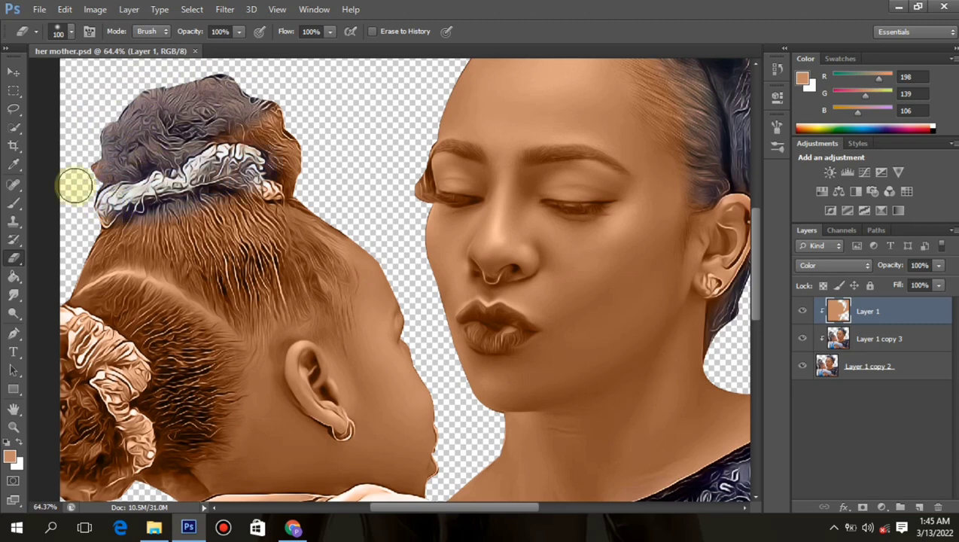
{"action": "mouse_move", "coordinate": [273, 119]}
{"action": "left_mouse_down"}
{"action": "mouse_move", "coordinate": [234, 133]}
{"action": "mouse_move", "coordinate": [282, 186]}
{"action": "mouse_move", "coordinate": [215, 217]}
{"action": "mouse_move", "coordinate": [239, 214]}
{"action": "mouse_move", "coordinate": [229, 245]}
{"action": "mouse_move", "coordinate": [248, 257]}
{"action": "mouse_move", "coordinate": [284, 258]}
{"action": "mouse_move", "coordinate": [296, 215]}
{"action": "mouse_move", "coordinate": [293, 263]}
{"action": "mouse_move", "coordinate": [228, 284]}
{"action": "mouse_move", "coordinate": [184, 244]}
{"action": "mouse_move", "coordinate": [193, 235]}
{"action": "mouse_move", "coordinate": [172, 217]}
{"action": "mouse_move", "coordinate": [103, 243]}
{"action": "mouse_move", "coordinate": [170, 257]}
{"action": "mouse_move", "coordinate": [221, 251]}
{"action": "mouse_move", "coordinate": [213, 260]}
{"action": "mouse_move", "coordinate": [134, 234]}
{"action": "mouse_move", "coordinate": [89, 262]}
{"action": "left_mouse_up"}
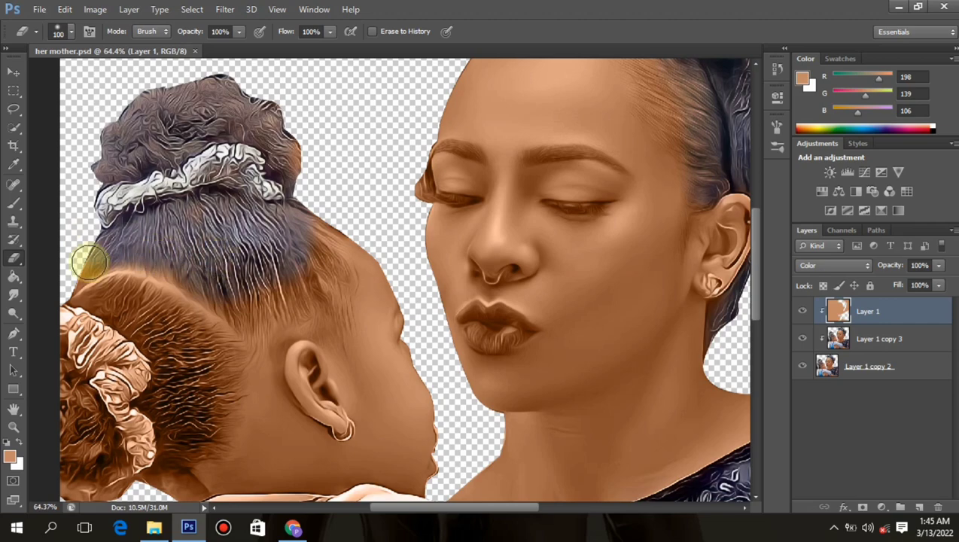
- Erase the skin-tone layer over the child's lower bun, its scrunchie and the hair below the parting, and save the document
{"action": "scroll", "coordinate": [255, 223], "scroll_direction": "down", "scroll_amount": 6}
{"action": "scroll", "coordinate": [218, 285], "scroll_direction": "up", "scroll_amount": 4}
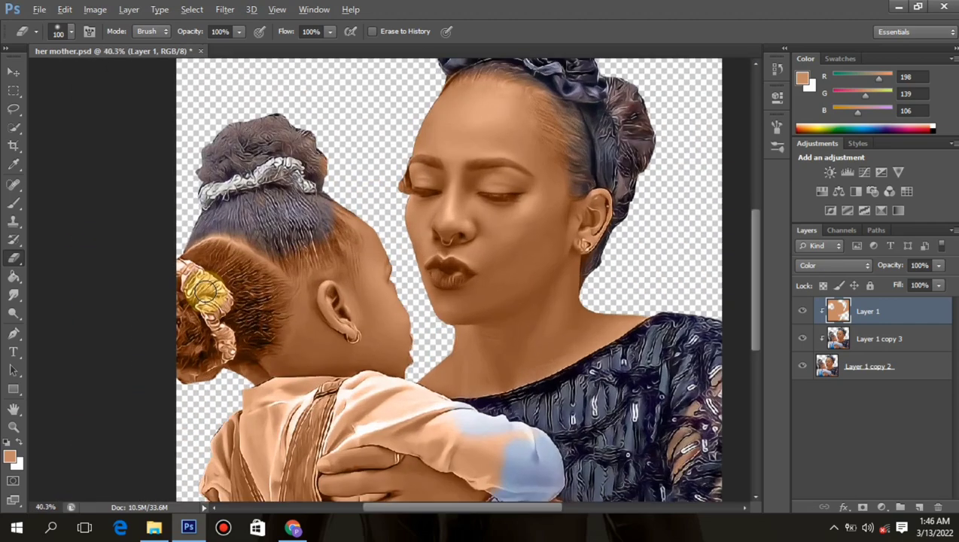
{"action": "scroll", "coordinate": [222, 290], "scroll_direction": "up", "scroll_amount": 1}
{"action": "mouse_move", "coordinate": [228, 292]}
{"action": "left_mouse_down"}
{"action": "mouse_move", "coordinate": [232, 251]}
{"action": "mouse_move", "coordinate": [190, 246]}
{"action": "mouse_move", "coordinate": [257, 243]}
{"action": "left_mouse_up"}
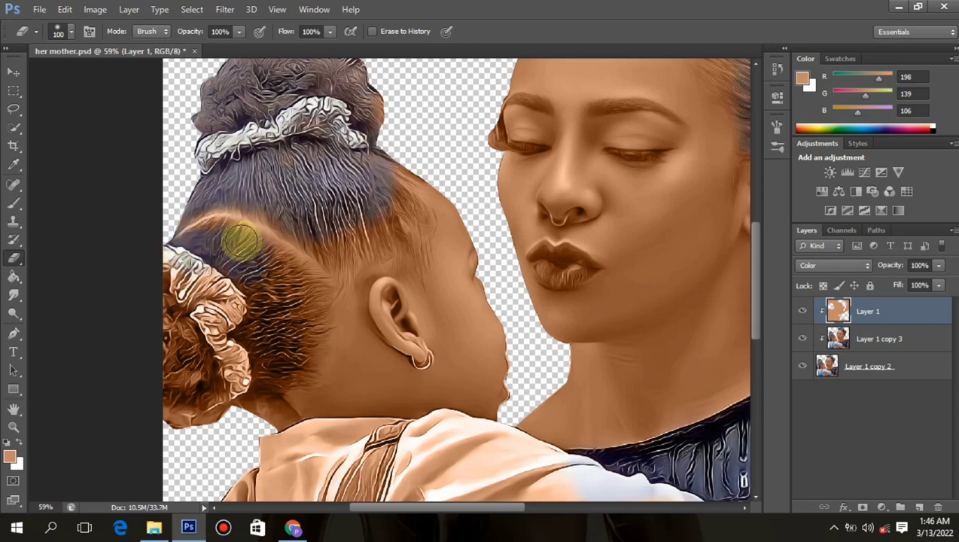
{"action": "mouse_move", "coordinate": [209, 236]}
{"action": "left_mouse_down"}
{"action": "mouse_move", "coordinate": [274, 294]}
{"action": "mouse_move", "coordinate": [287, 327]}
{"action": "mouse_move", "coordinate": [283, 358]}
{"action": "mouse_move", "coordinate": [238, 362]}
{"action": "mouse_move", "coordinate": [242, 381]}
{"action": "mouse_move", "coordinate": [229, 391]}
{"action": "mouse_move", "coordinate": [150, 396]}
{"action": "mouse_move", "coordinate": [213, 343]}
{"action": "mouse_move", "coordinate": [219, 316]}
{"action": "mouse_move", "coordinate": [165, 264]}
{"action": "mouse_move", "coordinate": [159, 390]}
{"action": "left_mouse_up"}
{"action": "key", "text": "ctrl+s"}
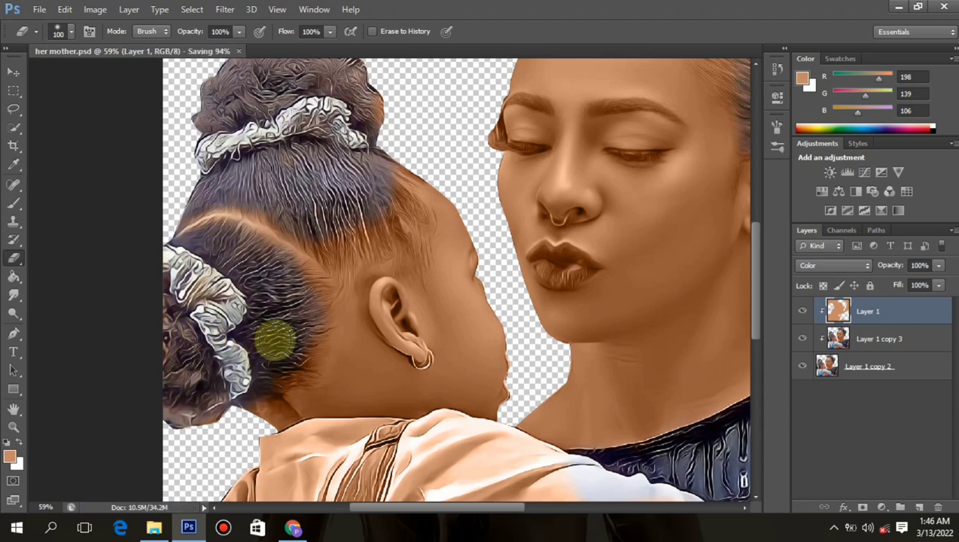
- Erase the remaining skin tone along the child's hairline from the nape to the temple, and save the document
{"action": "mouse_move", "coordinate": [276, 382]}
{"action": "left_mouse_down"}
{"action": "mouse_move", "coordinate": [316, 333]}
{"action": "mouse_move", "coordinate": [304, 318]}
{"action": "mouse_move", "coordinate": [317, 239]}
{"action": "mouse_move", "coordinate": [339, 238]}
{"action": "mouse_move", "coordinate": [378, 212]}
{"action": "left_mouse_up"}
{"action": "left_click_drag", "start_coordinate": [385, 178], "coordinate": [380, 228]}
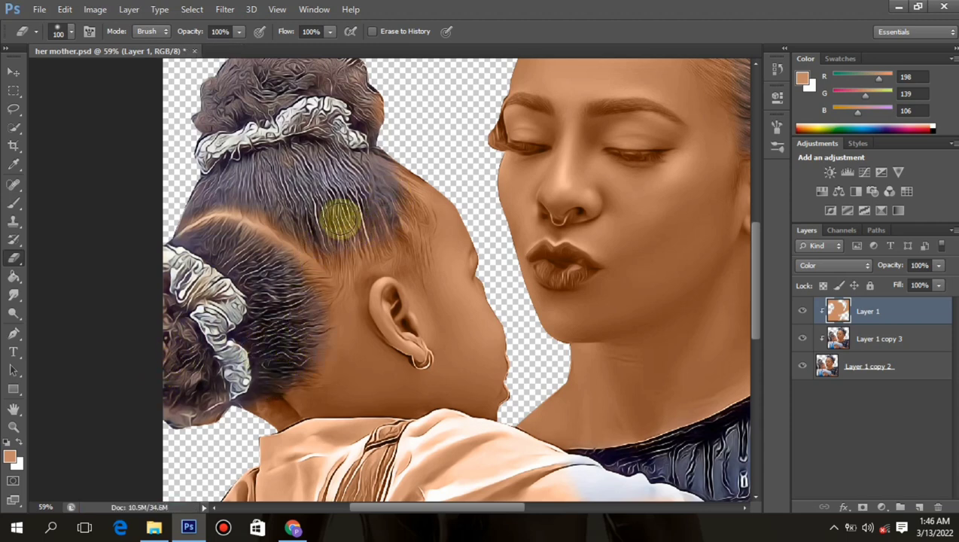
{"action": "scroll", "coordinate": [369, 136], "scroll_direction": "up", "scroll_amount": 2}
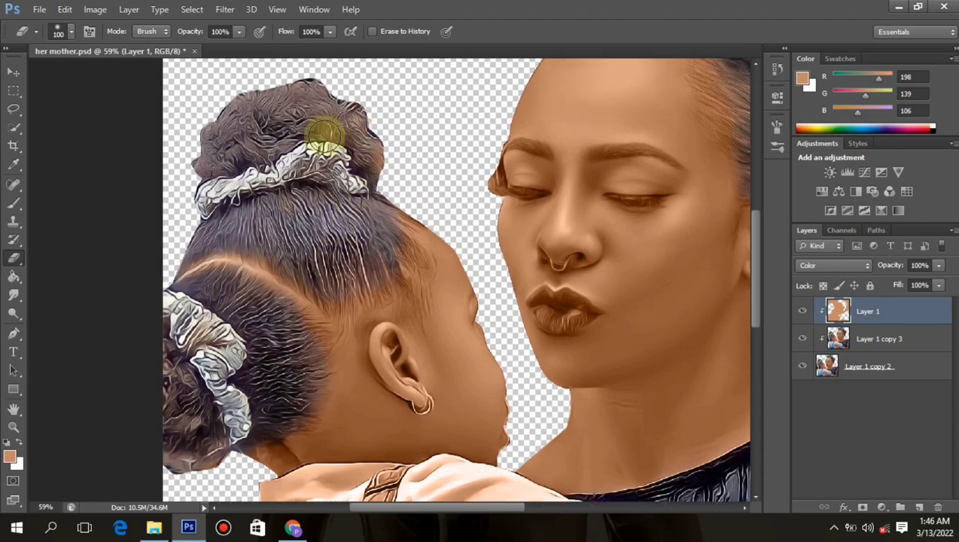
{"action": "scroll", "coordinate": [336, 250], "scroll_direction": "down", "scroll_amount": 4}
{"action": "scroll", "coordinate": [364, 336], "scroll_direction": "up", "scroll_amount": 2}
{"action": "scroll", "coordinate": [378, 349], "scroll_direction": "up", "scroll_amount": 2}
{"action": "key", "text": "ctrl+s"}
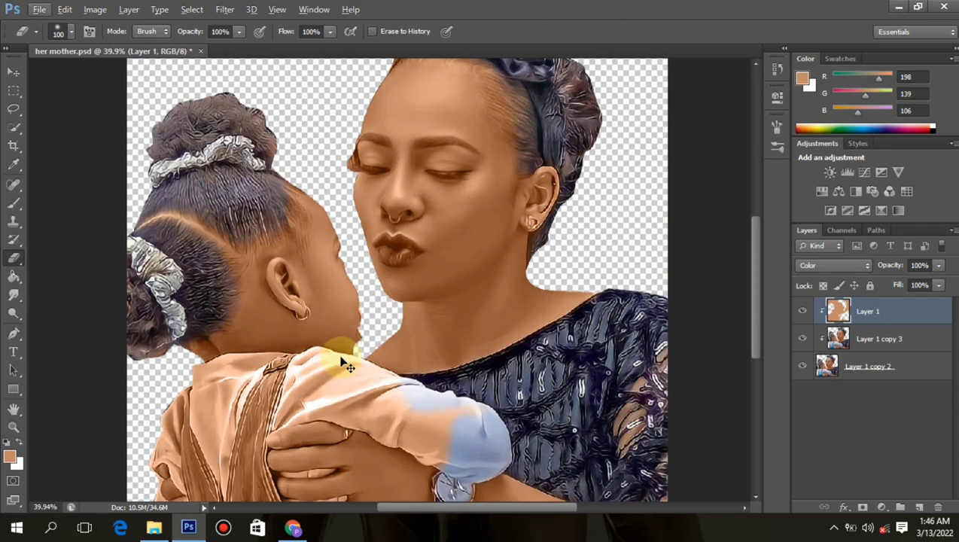
- Erase the skin-tone layer over the child's shirt sleeve, collar and upper overall straps, and save the document
{"action": "scroll", "coordinate": [272, 400], "scroll_direction": "up", "scroll_amount": 1}
{"action": "scroll", "coordinate": [284, 369], "scroll_direction": "down", "scroll_amount": 2}
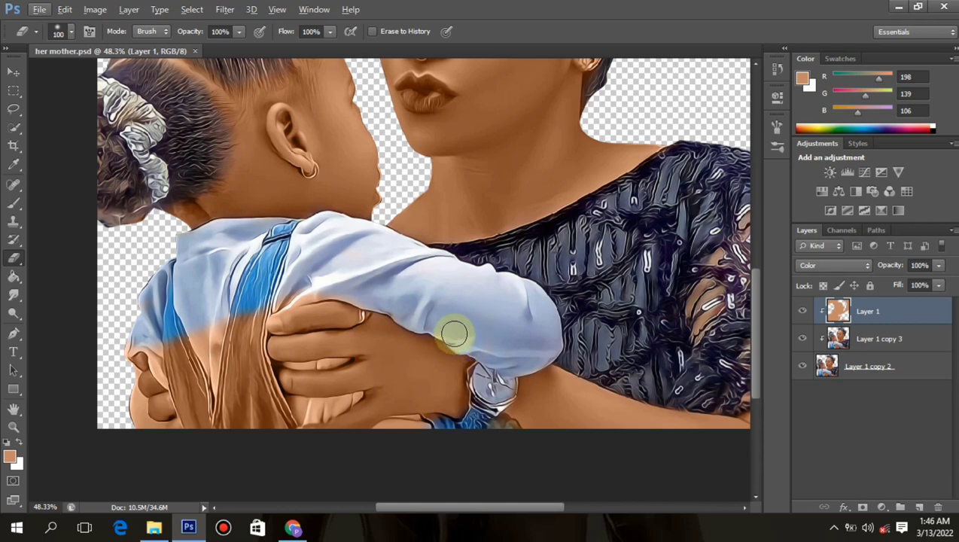
{"action": "left_click", "coordinate": [455, 334]}
{"action": "scroll", "coordinate": [203, 322], "scroll_direction": "down", "scroll_amount": 1}
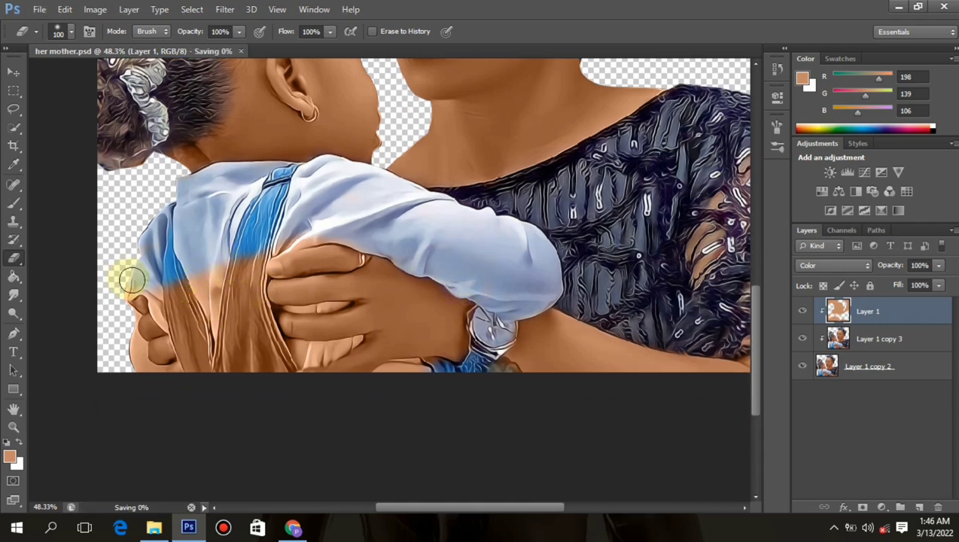
- Erase the skin-tone layer over the lower part of the child's shirt and overall straps, and save the document
{"action": "scroll", "coordinate": [145, 292], "scroll_direction": "up", "scroll_amount": 1}
{"action": "mouse_move", "coordinate": [197, 245]}
{"action": "left_mouse_down"}
{"action": "mouse_move", "coordinate": [236, 393]}
{"action": "mouse_move", "coordinate": [203, 365]}
{"action": "mouse_move", "coordinate": [173, 294]}
{"action": "mouse_move", "coordinate": [181, 323]}
{"action": "mouse_move", "coordinate": [159, 296]}
{"action": "mouse_move", "coordinate": [189, 340]}
{"action": "left_mouse_up"}
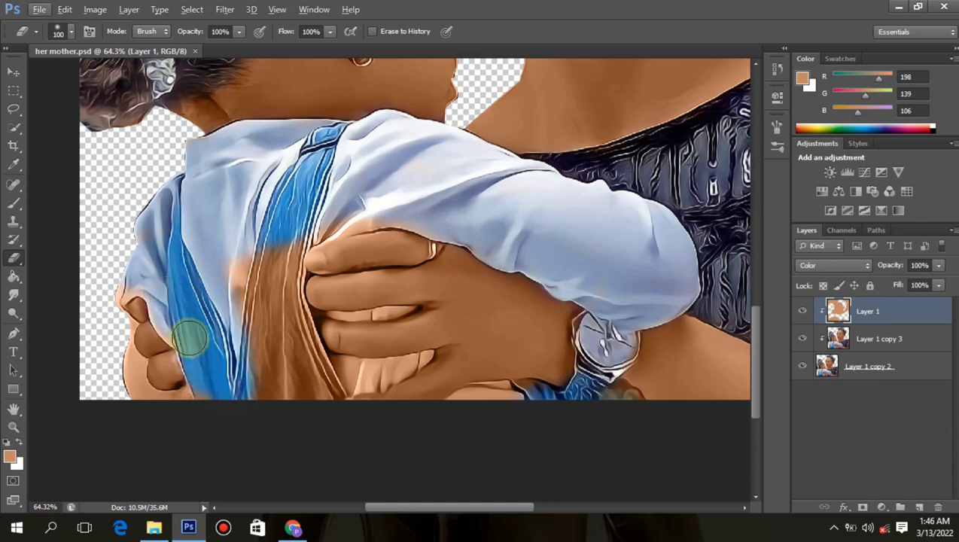
{"action": "mouse_move", "coordinate": [250, 289]}
{"action": "left_mouse_down"}
{"action": "mouse_move", "coordinate": [288, 230]}
{"action": "mouse_move", "coordinate": [278, 310]}
{"action": "mouse_move", "coordinate": [275, 287]}
{"action": "mouse_move", "coordinate": [303, 328]}
{"action": "mouse_move", "coordinate": [313, 391]}
{"action": "mouse_move", "coordinate": [333, 367]}
{"action": "mouse_move", "coordinate": [331, 389]}
{"action": "mouse_move", "coordinate": [245, 339]}
{"action": "mouse_move", "coordinate": [261, 378]}
{"action": "mouse_move", "coordinate": [300, 410]}
{"action": "left_mouse_up"}
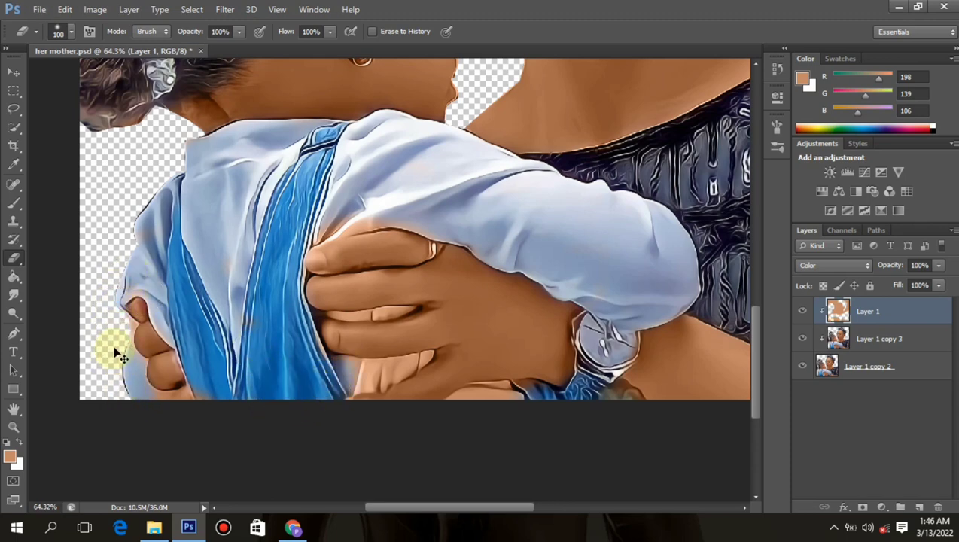
{"action": "key", "text": "ctrl+s"}
{"action": "scroll", "coordinate": [193, 374], "scroll_direction": "down", "scroll_amount": 5}
{"action": "scroll", "coordinate": [293, 420], "scroll_direction": "up", "scroll_amount": 4}
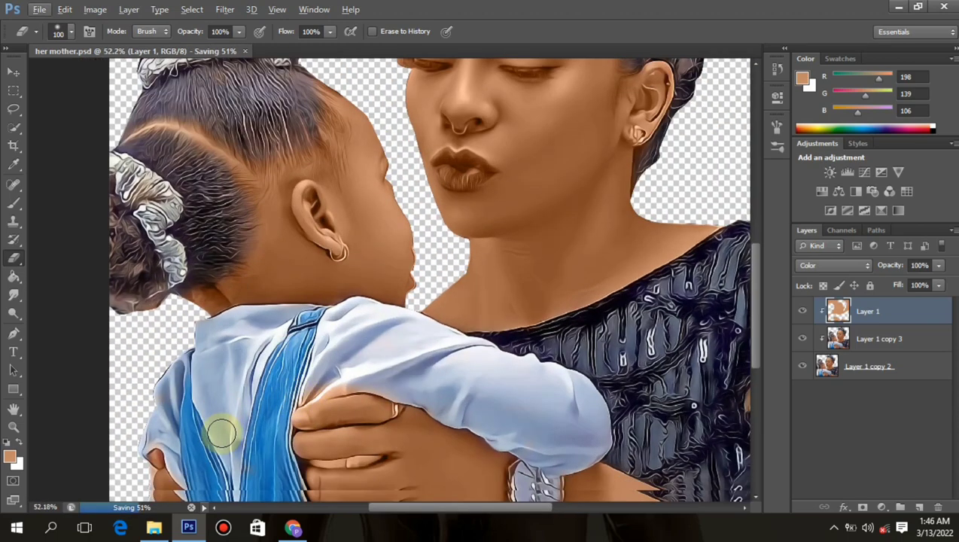
{"action": "scroll", "coordinate": [223, 431], "scroll_direction": "down", "scroll_amount": 4}
{"action": "scroll", "coordinate": [420, 399], "scroll_direction": "up", "scroll_amount": 2}
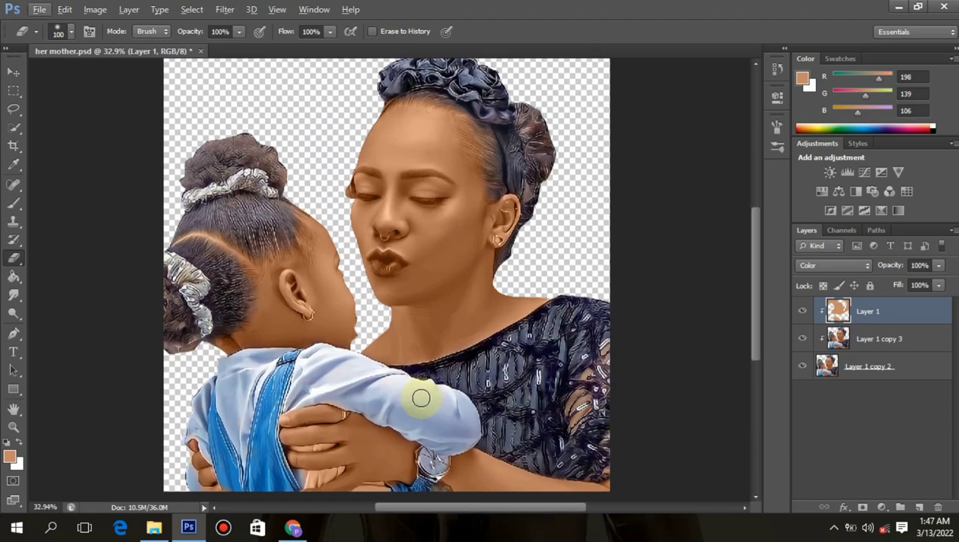
{"action": "key", "text": "ctrl+s"}
{"action": "scroll", "coordinate": [419, 398], "scroll_direction": "down", "scroll_amount": 3}
{"action": "scroll", "coordinate": [414, 370], "scroll_direction": "up", "scroll_amount": 3}
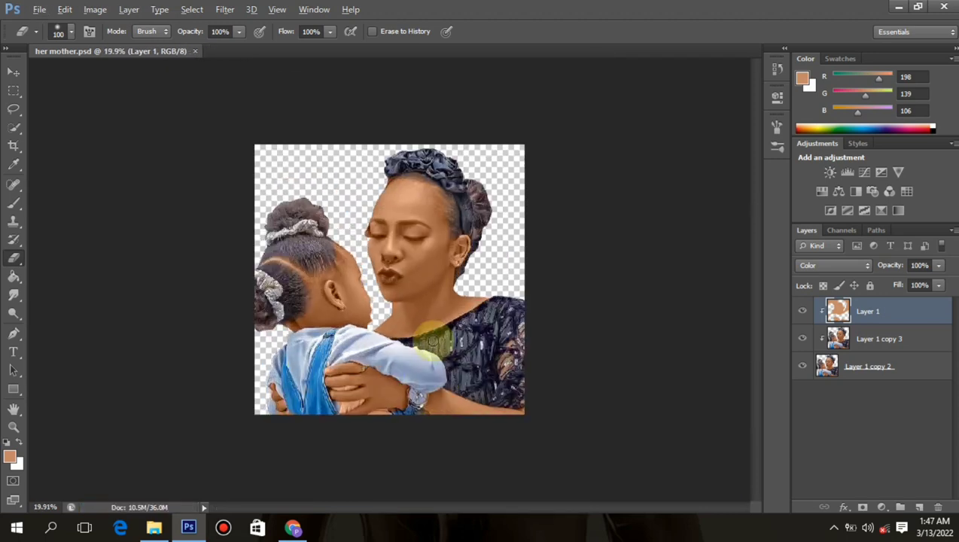
- Copy the her mother PSD from the desktop into the graphics1 folder, replacing the file there, and return to Photoshop
{"action": "left_click", "coordinate": [901, 7]}
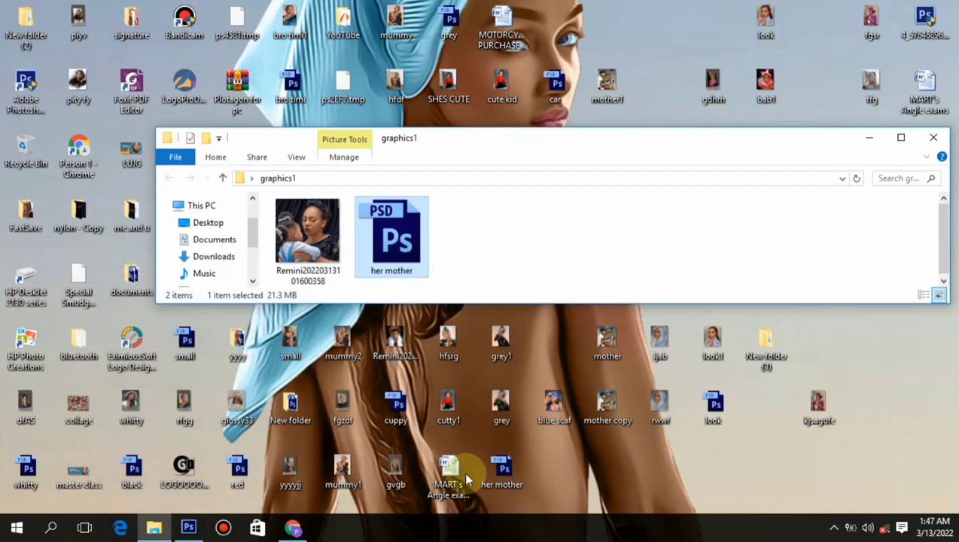
{"action": "left_click", "coordinate": [502, 480]}
{"action": "left_click", "coordinate": [558, 275]}
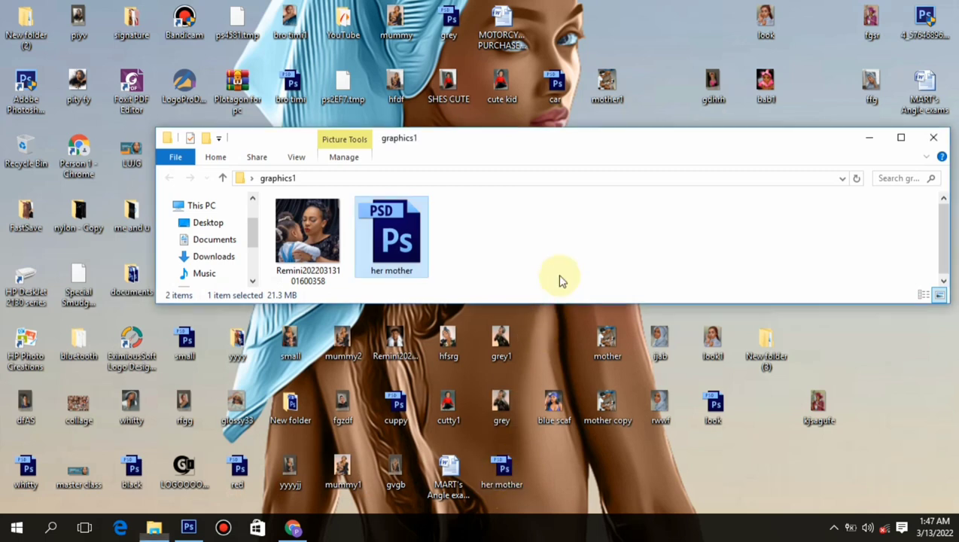
{"action": "key", "text": "ctrl+v"}
{"action": "left_click", "coordinate": [553, 175]}
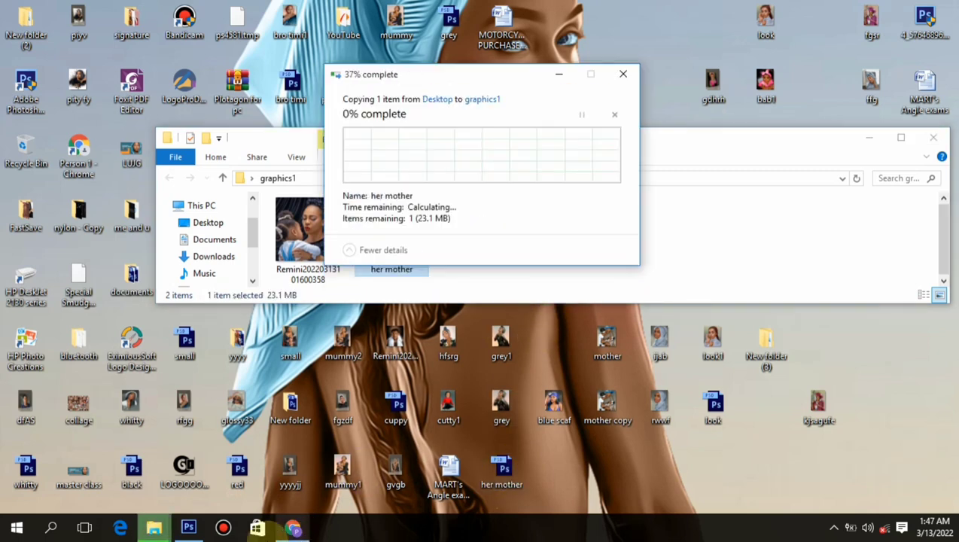
{"action": "left_click", "coordinate": [188, 527]}
- Erase the skin-tone layer over the shirt areas showing between the mother's fingers with a 30 px eraser
{"action": "scroll", "coordinate": [317, 391], "scroll_direction": "up", "scroll_amount": 4}
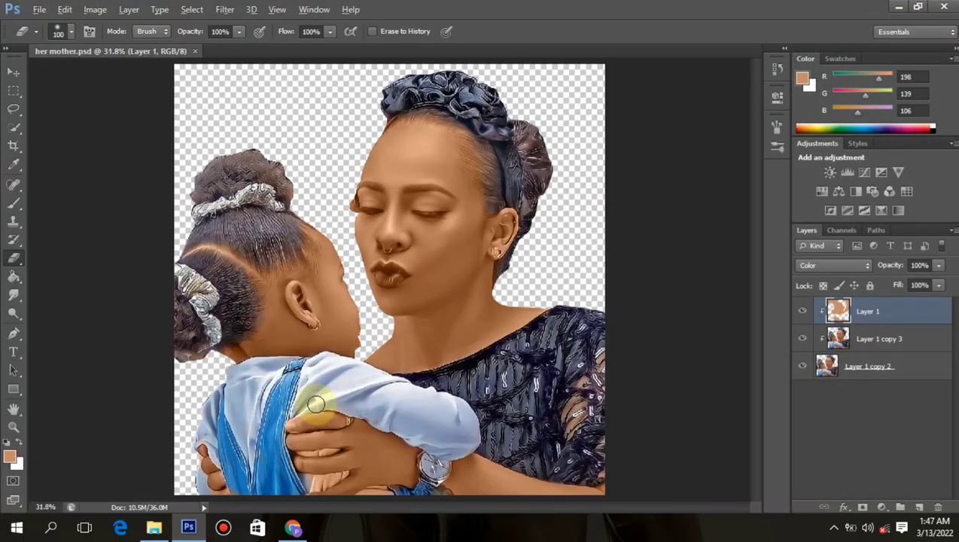
{"action": "scroll", "coordinate": [304, 290], "scroll_direction": "up", "scroll_amount": 2}
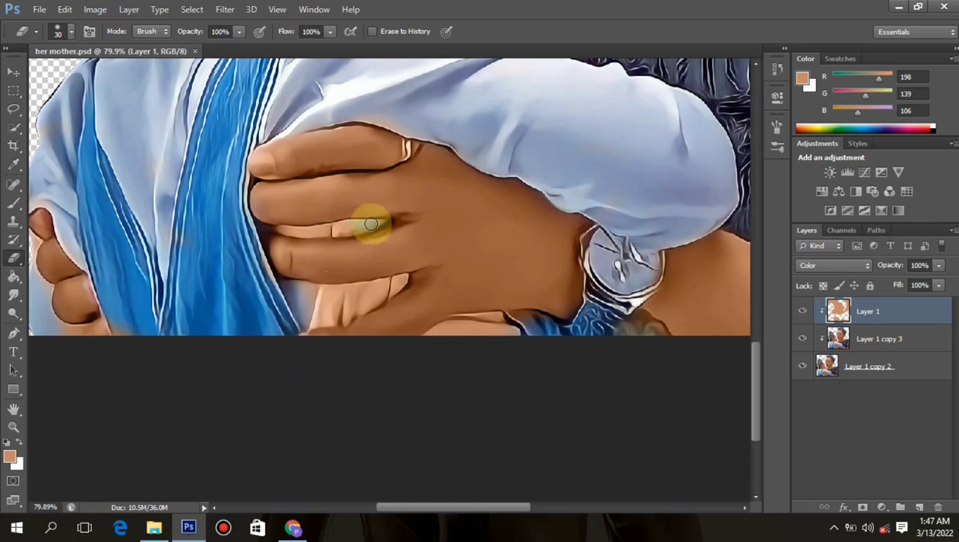
{"action": "mouse_move", "coordinate": [372, 223]}
{"action": "left_mouse_down"}
{"action": "mouse_move", "coordinate": [319, 230]}
{"action": "mouse_move", "coordinate": [372, 228]}
{"action": "mouse_move", "coordinate": [268, 230]}
{"action": "mouse_move", "coordinate": [295, 285]}
{"action": "mouse_move", "coordinate": [322, 299]}
{"action": "mouse_move", "coordinate": [303, 298]}
{"action": "mouse_move", "coordinate": [325, 292]}
{"action": "mouse_move", "coordinate": [299, 289]}
{"action": "mouse_move", "coordinate": [405, 282]}
{"action": "mouse_move", "coordinate": [356, 310]}
{"action": "mouse_move", "coordinate": [366, 302]}
{"action": "mouse_move", "coordinate": [289, 328]}
{"action": "mouse_move", "coordinate": [382, 293]}
{"action": "mouse_move", "coordinate": [302, 313]}
{"action": "mouse_move", "coordinate": [390, 282]}
{"action": "mouse_move", "coordinate": [355, 314]}
{"action": "mouse_move", "coordinate": [303, 324]}
{"action": "left_mouse_up"}
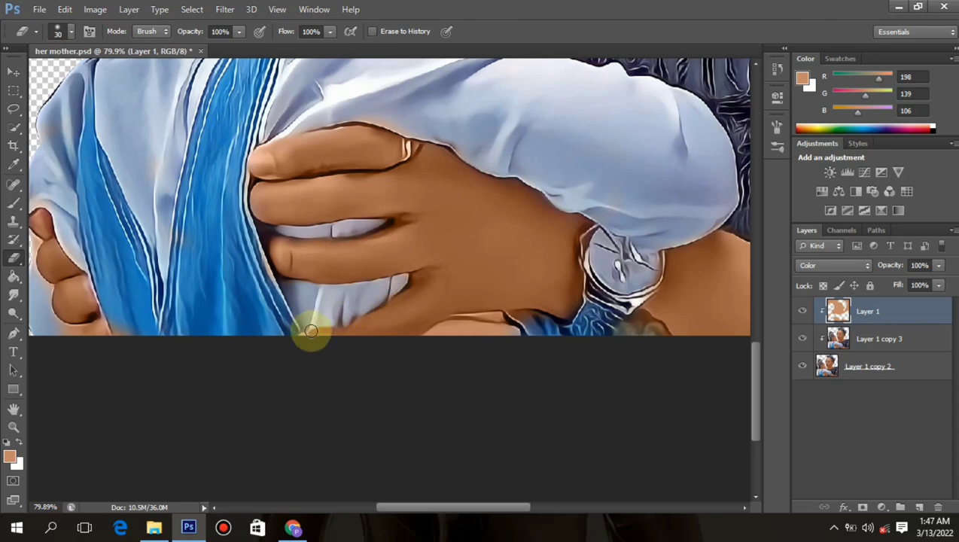
- Erase the leftover skin tone from the shirt and overalls around the fingertips on the far side of the child's back
{"action": "scroll", "coordinate": [454, 287], "scroll_direction": "down", "scroll_amount": 4}
{"action": "scroll", "coordinate": [233, 327], "scroll_direction": "up", "scroll_amount": 6}
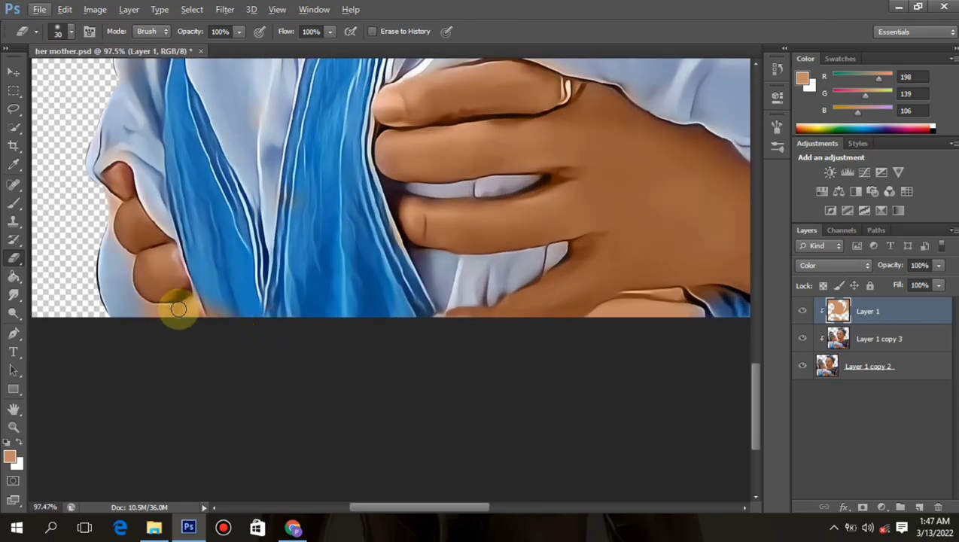
{"action": "mouse_move", "coordinate": [189, 318]}
{"action": "left_mouse_down"}
{"action": "mouse_move", "coordinate": [144, 307]}
{"action": "mouse_move", "coordinate": [222, 317]}
{"action": "mouse_move", "coordinate": [128, 242]}
{"action": "mouse_move", "coordinate": [105, 196]}
{"action": "left_mouse_up"}
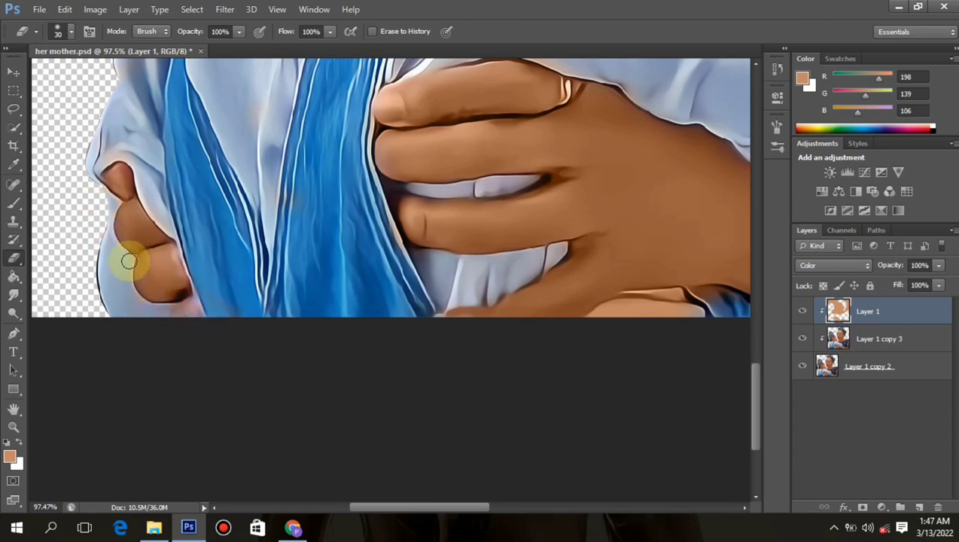
{"action": "mouse_move", "coordinate": [129, 260]}
{"action": "left_mouse_down"}
{"action": "mouse_move", "coordinate": [114, 241]}
{"action": "mouse_move", "coordinate": [133, 305]}
{"action": "left_mouse_up"}
{"action": "scroll", "coordinate": [113, 290], "scroll_direction": "down", "scroll_amount": 4}
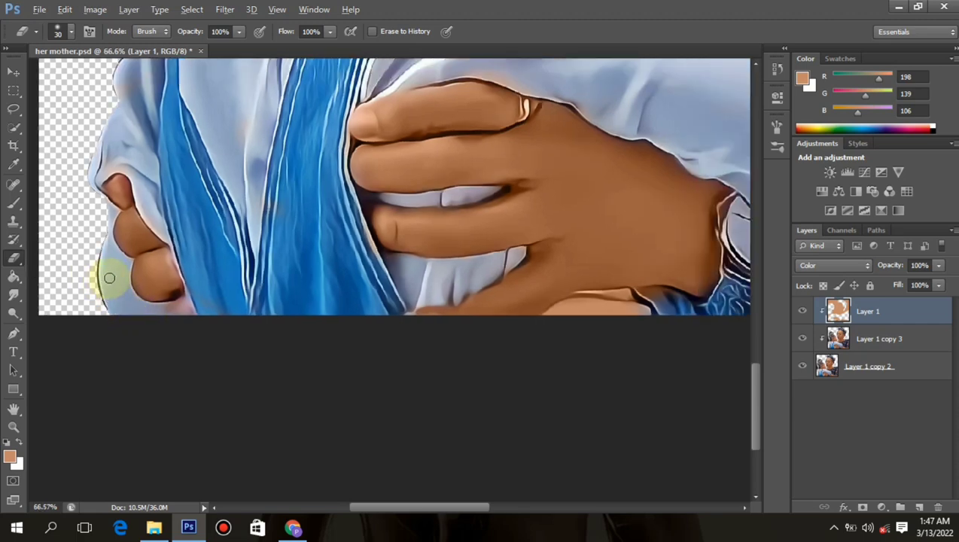
{"action": "scroll", "coordinate": [186, 340], "scroll_direction": "up", "scroll_amount": 5}
{"action": "scroll", "coordinate": [163, 282], "scroll_direction": "down", "scroll_amount": 4}
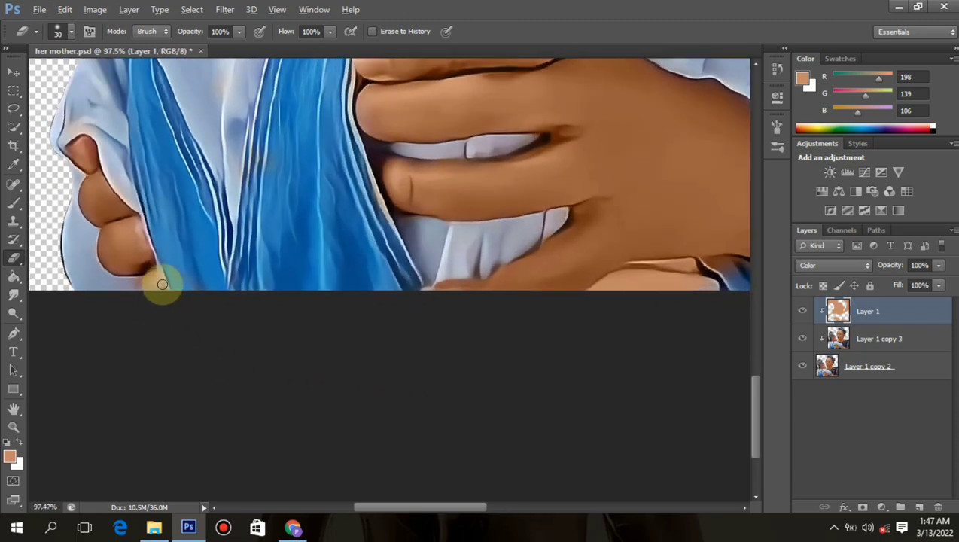
{"action": "scroll", "coordinate": [113, 287], "scroll_direction": "up", "scroll_amount": 3}
{"action": "left_click_drag", "start_coordinate": [113, 258], "coordinate": [116, 275]}
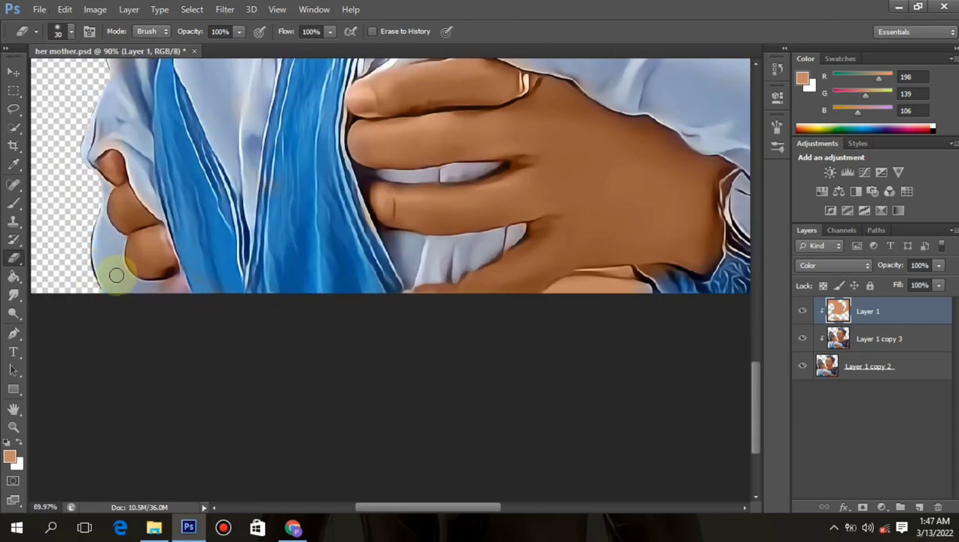
- Erase the skin-tone layer over the shirt patch under the mother's hand, beside her watch, with the 30 px eraser
{"action": "scroll", "coordinate": [113, 270], "scroll_direction": "down", "scroll_amount": 6}
{"action": "scroll", "coordinate": [466, 289], "scroll_direction": "up", "scroll_amount": 5}
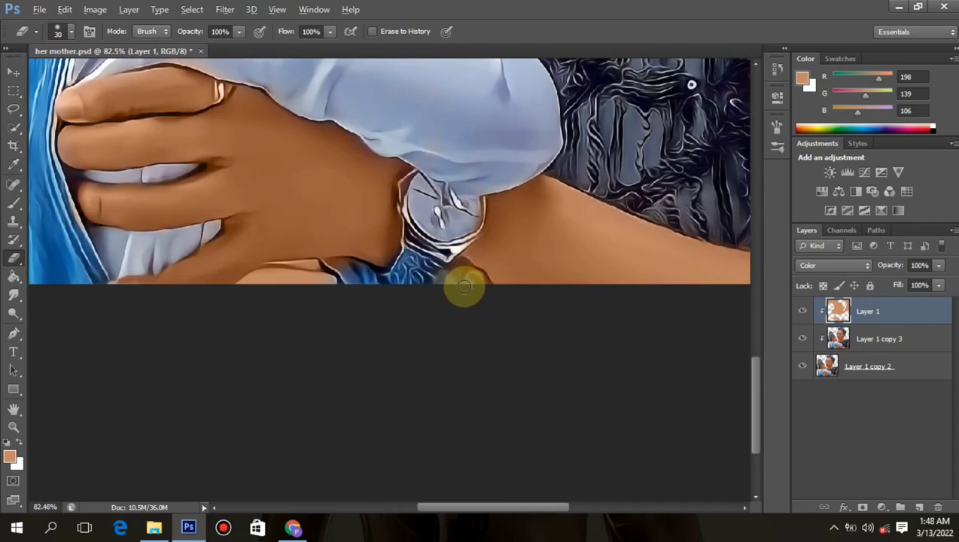
{"action": "mouse_move", "coordinate": [337, 267]}
{"action": "left_mouse_down"}
{"action": "mouse_move", "coordinate": [294, 283]}
{"action": "mouse_move", "coordinate": [321, 263]}
{"action": "mouse_move", "coordinate": [299, 262]}
{"action": "mouse_move", "coordinate": [244, 284]}
{"action": "mouse_move", "coordinate": [305, 281]}
{"action": "left_mouse_up"}
{"action": "left_click", "coordinate": [834, 529]}
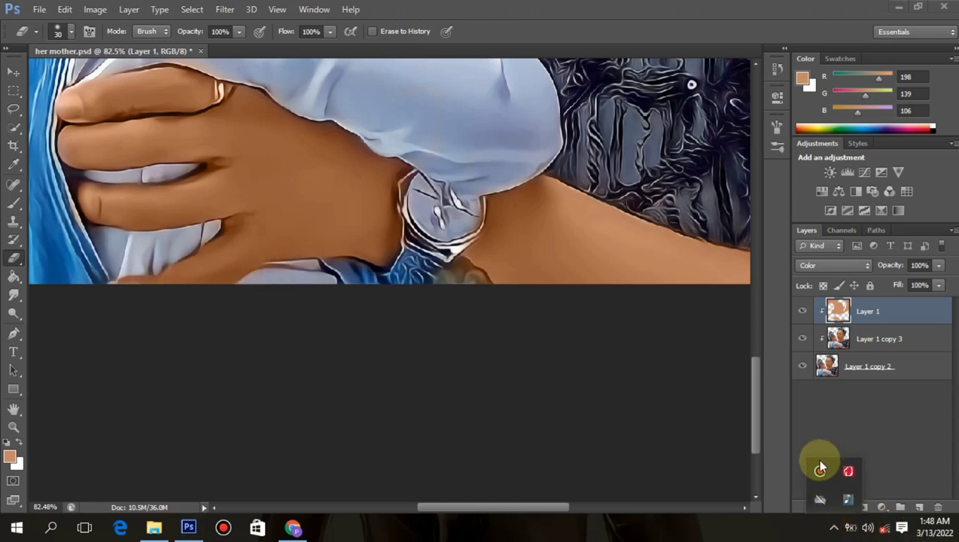
{"action": "left_click", "coordinate": [818, 469]}
{"action": "left_click", "coordinate": [905, 11]}
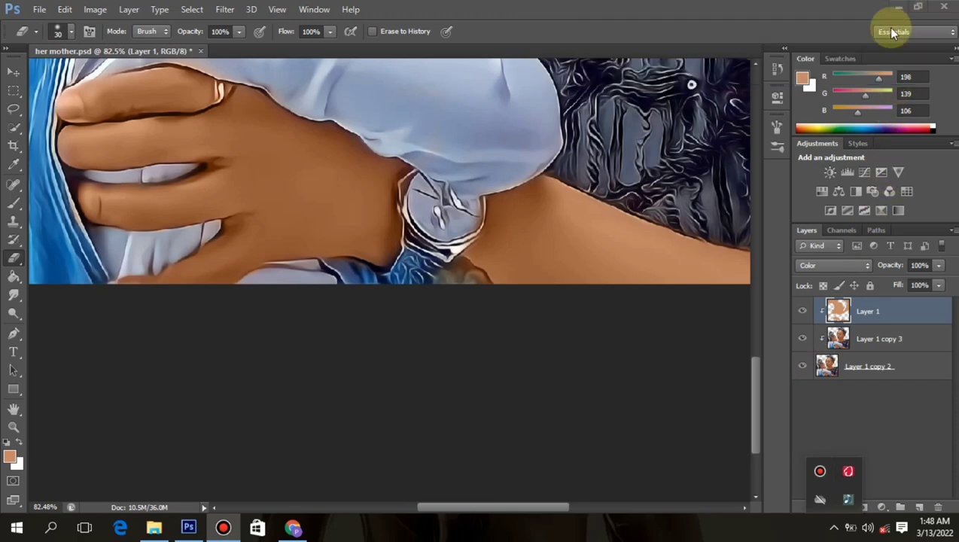
- Erase the skin-tone layer over the mother's upper and lower lips with the 30 px eraser
{"action": "scroll", "coordinate": [366, 241], "scroll_direction": "down", "scroll_amount": 4}
{"action": "scroll", "coordinate": [382, 245], "scroll_direction": "up", "scroll_amount": 3}
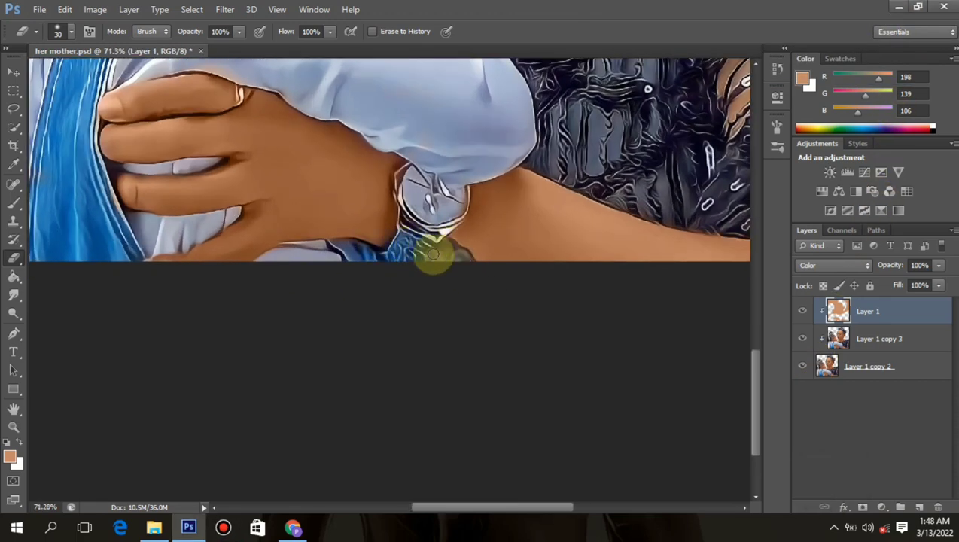
{"action": "scroll", "coordinate": [445, 241], "scroll_direction": "down", "scroll_amount": 4}
{"action": "scroll", "coordinate": [490, 268], "scroll_direction": "up", "scroll_amount": 6}
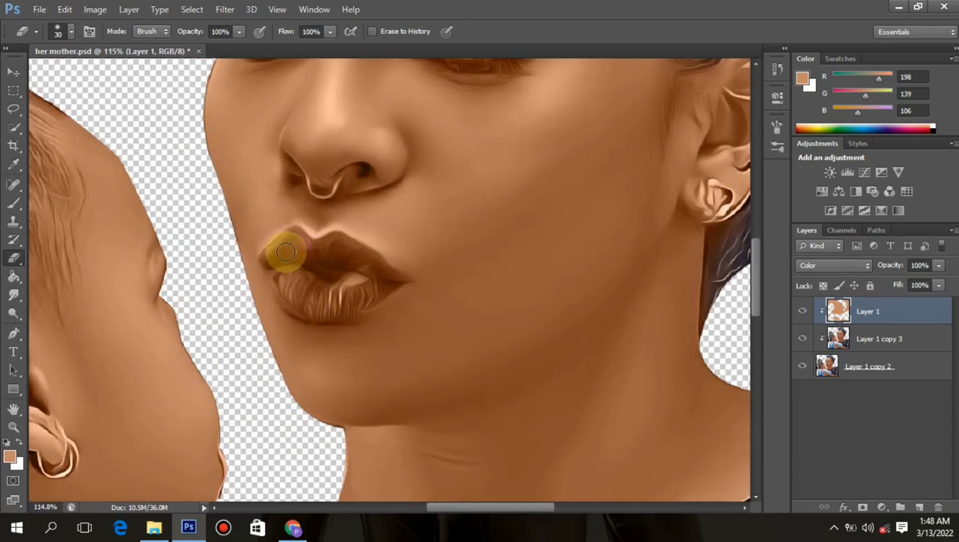
{"action": "mouse_move", "coordinate": [274, 267]}
{"action": "left_mouse_down"}
{"action": "mouse_move", "coordinate": [305, 289]}
{"action": "mouse_move", "coordinate": [292, 301]}
{"action": "mouse_move", "coordinate": [285, 281]}
{"action": "mouse_move", "coordinate": [284, 301]}
{"action": "mouse_move", "coordinate": [305, 313]}
{"action": "mouse_move", "coordinate": [338, 310]}
{"action": "mouse_move", "coordinate": [298, 298]}
{"action": "mouse_move", "coordinate": [305, 277]}
{"action": "mouse_move", "coordinate": [327, 270]}
{"action": "mouse_move", "coordinate": [319, 257]}
{"action": "mouse_move", "coordinate": [339, 255]}
{"action": "mouse_move", "coordinate": [335, 238]}
{"action": "mouse_move", "coordinate": [387, 266]}
{"action": "mouse_move", "coordinate": [387, 276]}
{"action": "mouse_move", "coordinate": [342, 291]}
{"action": "mouse_move", "coordinate": [345, 269]}
{"action": "mouse_move", "coordinate": [368, 290]}
{"action": "mouse_move", "coordinate": [383, 287]}
{"action": "mouse_move", "coordinate": [340, 313]}
{"action": "left_mouse_up"}
- Erase the skin-tone layer over the child's hoop earring with the eraser reduced to 15 px
{"action": "scroll", "coordinate": [316, 314], "scroll_direction": "down", "scroll_amount": 3}
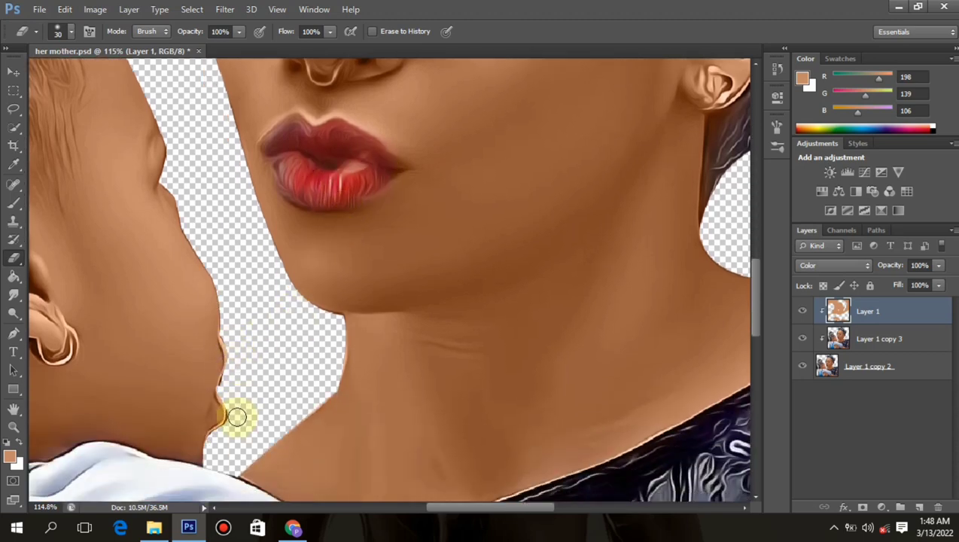
{"action": "scroll", "coordinate": [226, 325], "scroll_direction": "down", "scroll_amount": 3}
{"action": "scroll", "coordinate": [139, 337], "scroll_direction": "up", "scroll_amount": 5}
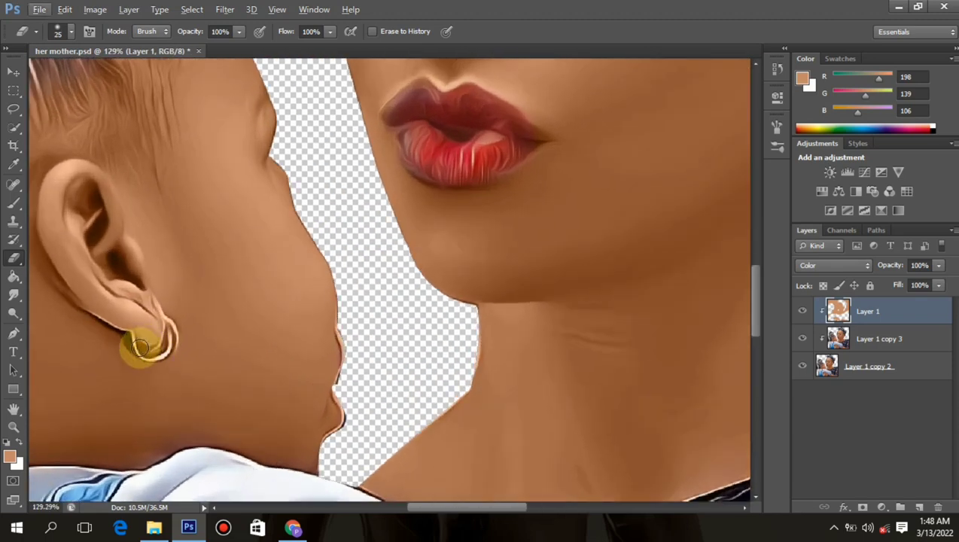
{"action": "mouse_move", "coordinate": [136, 337]}
{"action": "left_mouse_down"}
{"action": "mouse_move", "coordinate": [146, 357]}
{"action": "mouse_move", "coordinate": [161, 358]}
{"action": "mouse_move", "coordinate": [177, 324]}
{"action": "left_mouse_up"}
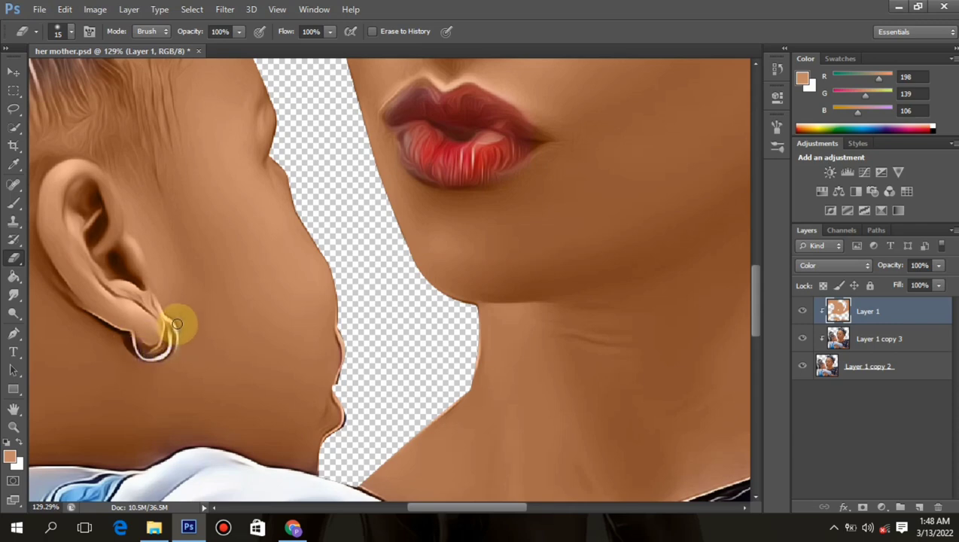
- Erase the skin-tone layer over the mother's stud earring with the 15 px eraser, and save the document
{"action": "scroll", "coordinate": [172, 343], "scroll_direction": "down", "scroll_amount": 4}
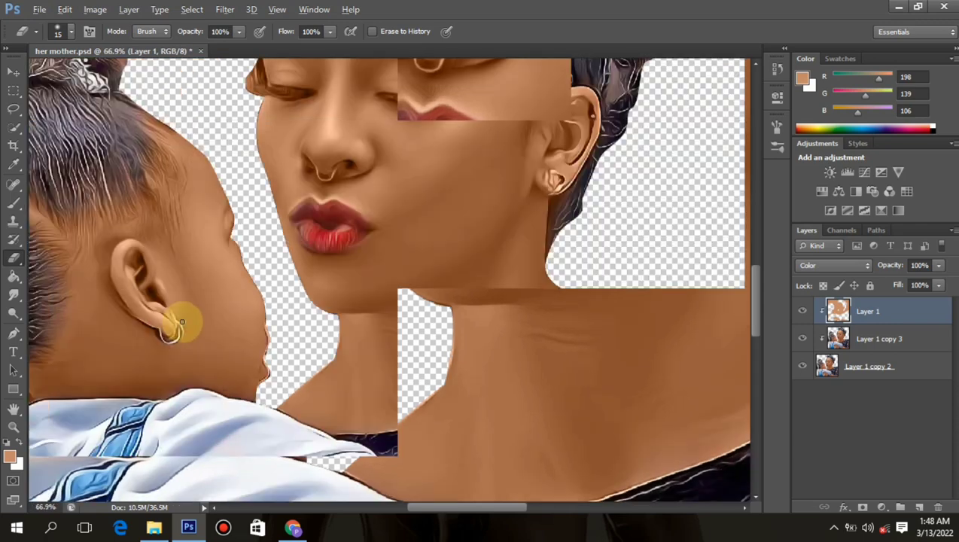
{"action": "scroll", "coordinate": [388, 278], "scroll_direction": "up", "scroll_amount": 5}
{"action": "scroll", "coordinate": [475, 216], "scroll_direction": "up", "scroll_amount": 2}
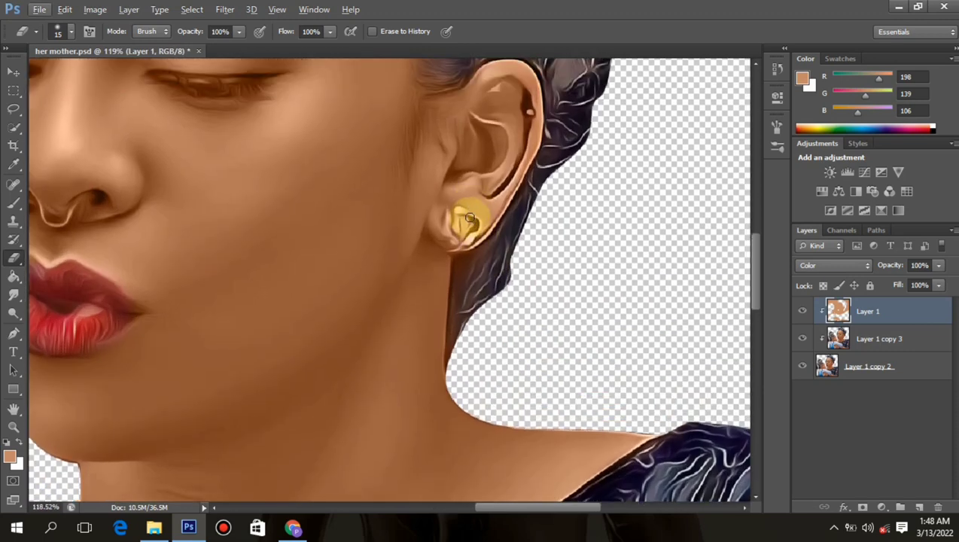
{"action": "left_click_drag", "start_coordinate": [455, 224], "coordinate": [462, 216]}
{"action": "scroll", "coordinate": [474, 226], "scroll_direction": "down", "scroll_amount": 3}
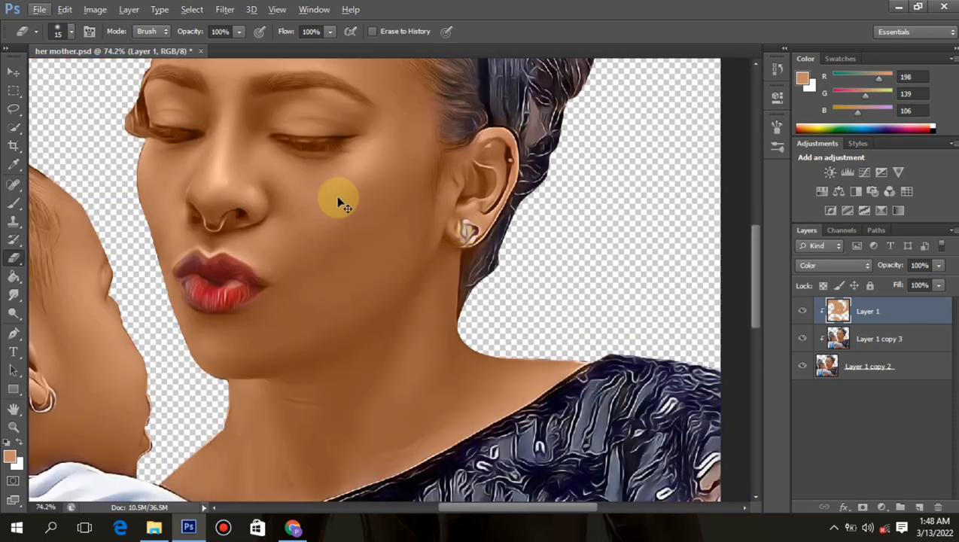
{"action": "key", "text": "ctrl+s"}
- Erase the skin-tone layer along the lash line and lashes of the mother's eye nearest her visible ear
{"action": "scroll", "coordinate": [330, 133], "scroll_direction": "up", "scroll_amount": 2}
{"action": "scroll", "coordinate": [324, 143], "scroll_direction": "up", "scroll_amount": 2}
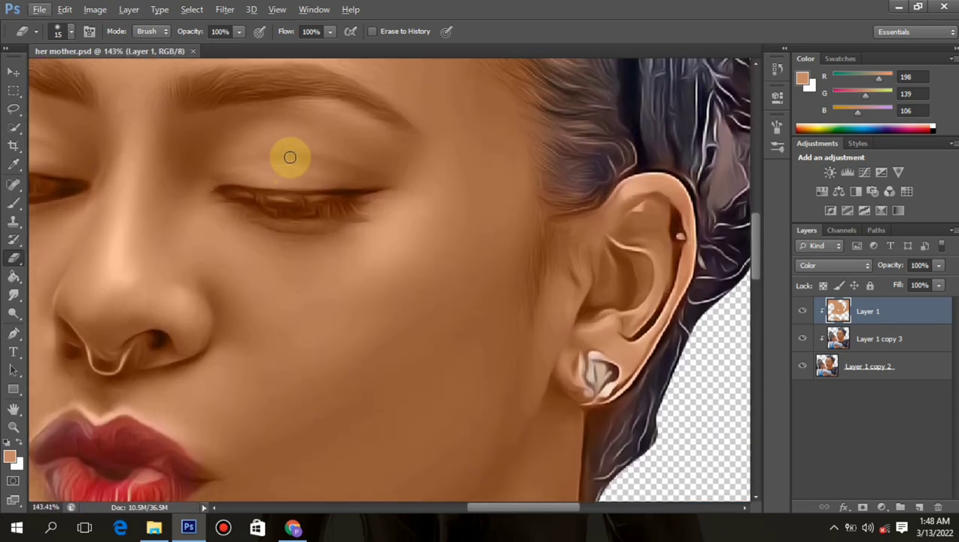
{"action": "scroll", "coordinate": [287, 180], "scroll_direction": "up", "scroll_amount": 2}
{"action": "mouse_move", "coordinate": [226, 218]}
{"action": "left_mouse_down"}
{"action": "mouse_move", "coordinate": [296, 229]}
{"action": "mouse_move", "coordinate": [263, 237]}
{"action": "mouse_move", "coordinate": [245, 231]}
{"action": "mouse_move", "coordinate": [308, 229]}
{"action": "mouse_move", "coordinate": [275, 219]}
{"action": "mouse_move", "coordinate": [379, 212]}
{"action": "mouse_move", "coordinate": [338, 229]}
{"action": "mouse_move", "coordinate": [354, 238]}
{"action": "mouse_move", "coordinate": [243, 223]}
{"action": "left_mouse_up"}
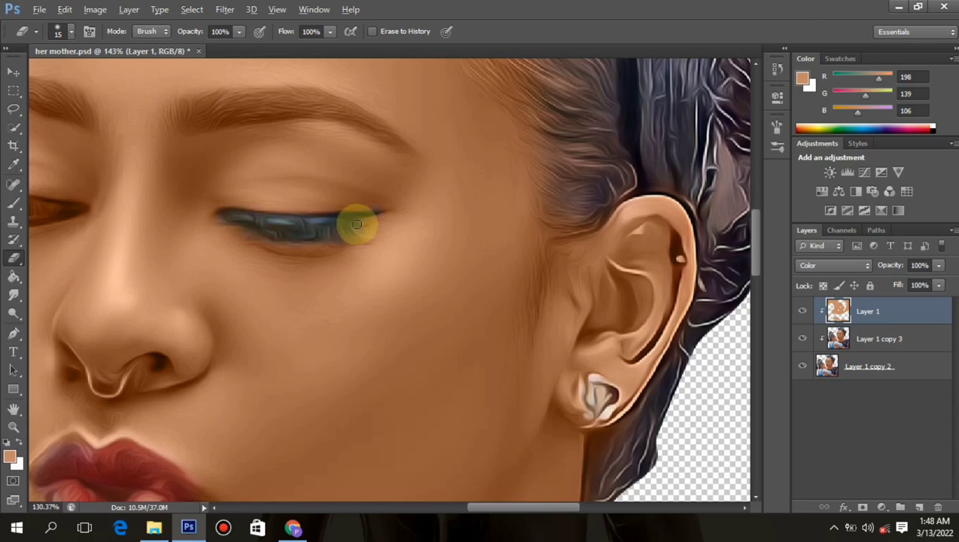
- Erase the skin-tone layer over the lashes and dark outer edge of the mother's far eye, and save the document
{"action": "scroll", "coordinate": [482, 245], "scroll_direction": "down", "scroll_amount": 7}
{"action": "scroll", "coordinate": [482, 246], "scroll_direction": "up", "scroll_amount": 5}
{"action": "scroll", "coordinate": [299, 219], "scroll_direction": "up", "scroll_amount": 2}
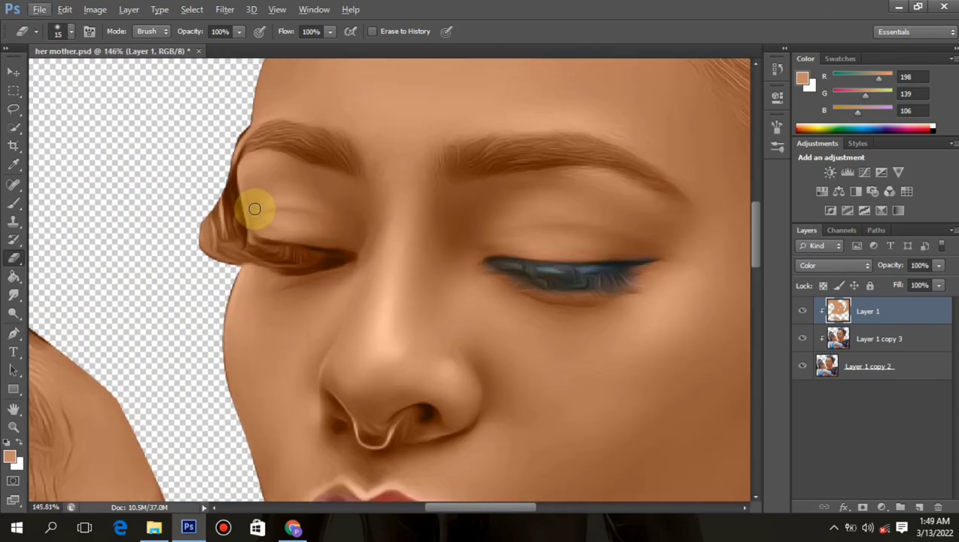
{"action": "mouse_move", "coordinate": [213, 239]}
{"action": "left_mouse_down"}
{"action": "mouse_move", "coordinate": [293, 270]}
{"action": "mouse_move", "coordinate": [258, 255]}
{"action": "mouse_move", "coordinate": [346, 262]}
{"action": "mouse_move", "coordinate": [301, 269]}
{"action": "mouse_move", "coordinate": [236, 262]}
{"action": "left_mouse_up"}
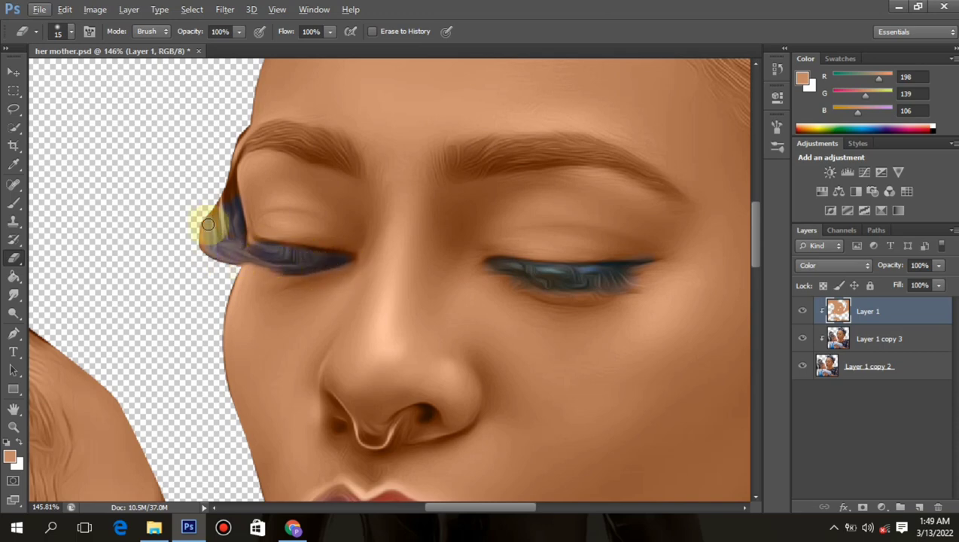
{"action": "mouse_move", "coordinate": [214, 226]}
{"action": "left_mouse_down"}
{"action": "mouse_move", "coordinate": [229, 186]}
{"action": "mouse_move", "coordinate": [231, 229]}
{"action": "mouse_move", "coordinate": [207, 231]}
{"action": "mouse_move", "coordinate": [224, 234]}
{"action": "left_mouse_up"}
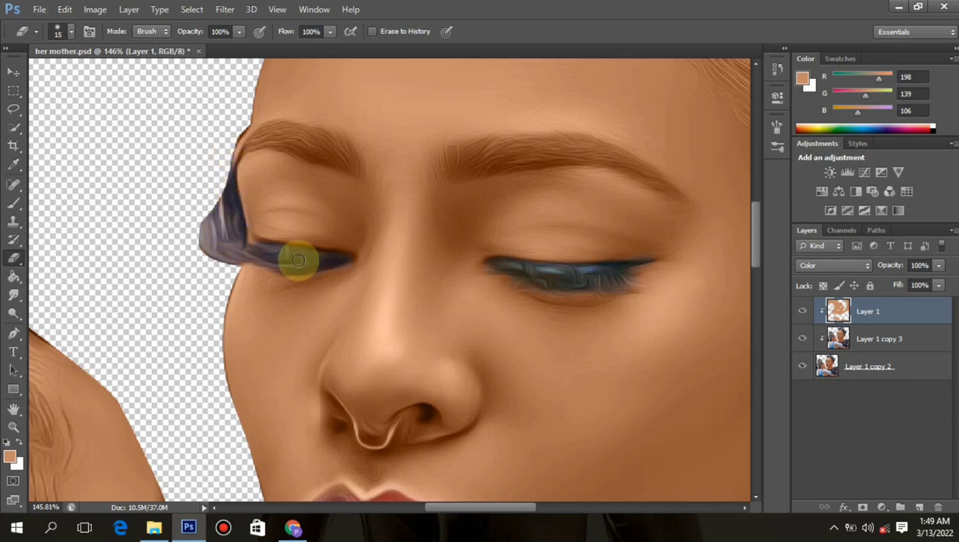
{"action": "scroll", "coordinate": [400, 301], "scroll_direction": "down", "scroll_amount": 10}
{"action": "scroll", "coordinate": [482, 354], "scroll_direction": "up", "scroll_amount": 4}
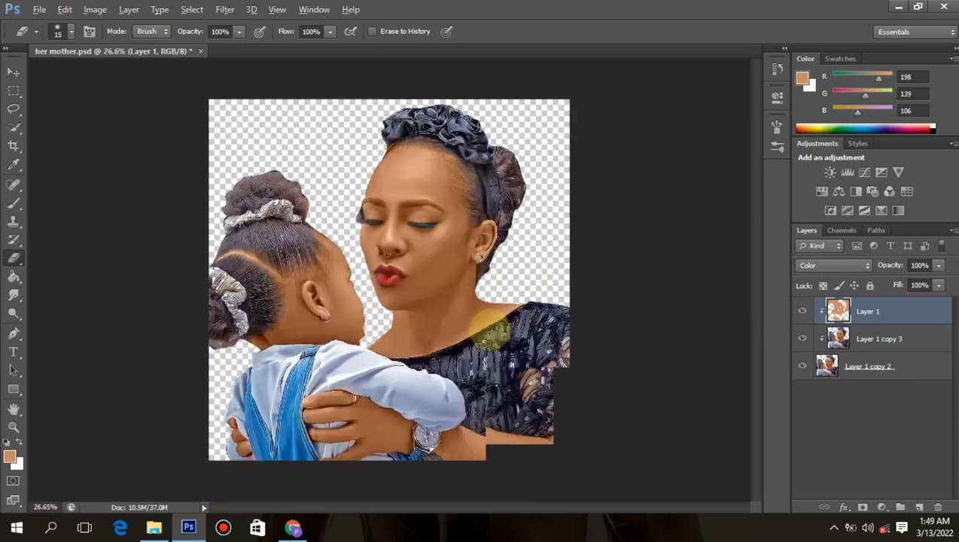
{"action": "key", "text": "ctrl+s"}
{"action": "scroll", "coordinate": [486, 326], "scroll_direction": "down", "scroll_amount": 2}
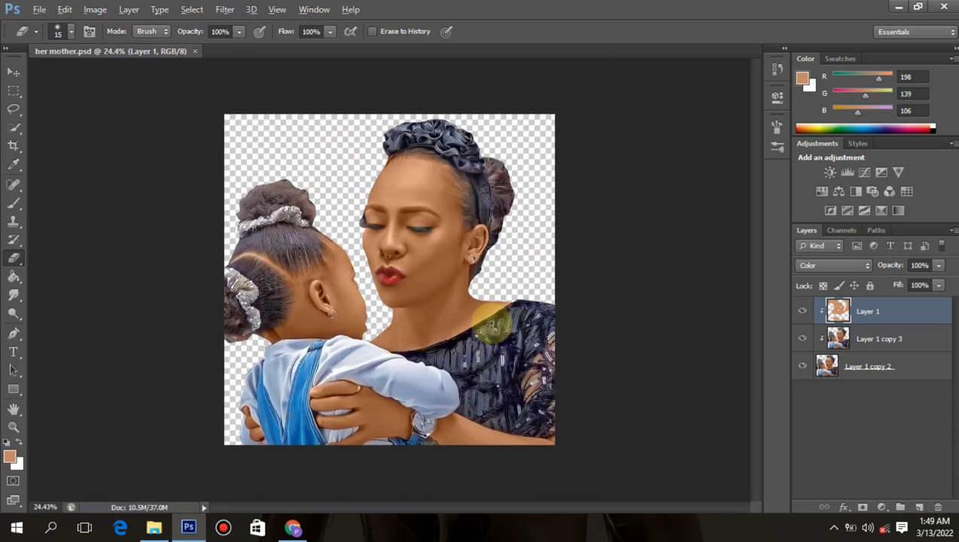
{"action": "scroll", "coordinate": [497, 324], "scroll_direction": "up", "scroll_amount": 2}
{"action": "scroll", "coordinate": [497, 324], "scroll_direction": "down", "scroll_amount": 2}
{"action": "scroll", "coordinate": [527, 324], "scroll_direction": "up", "scroll_amount": 2}
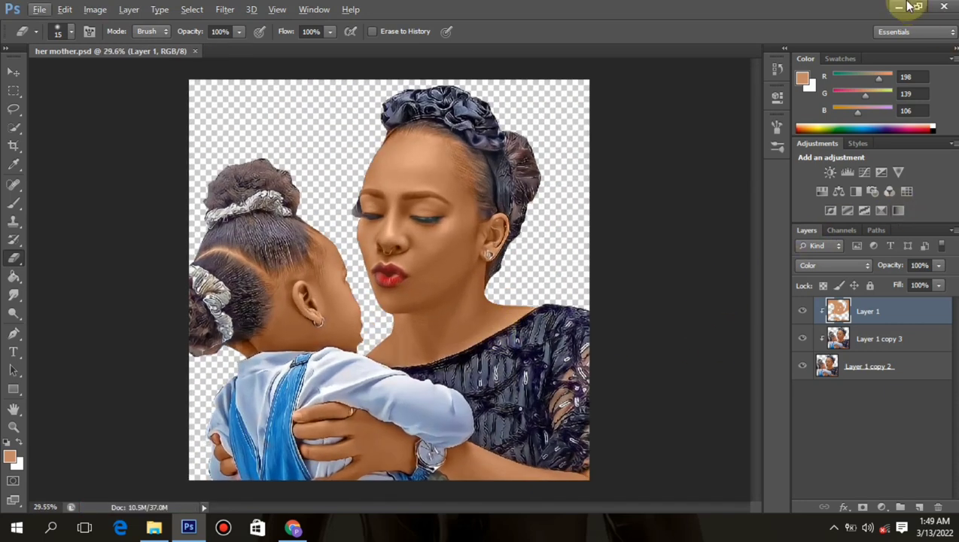
{"action": "left_click", "coordinate": [834, 527]}
{"action": "left_click", "coordinate": [820, 471]}
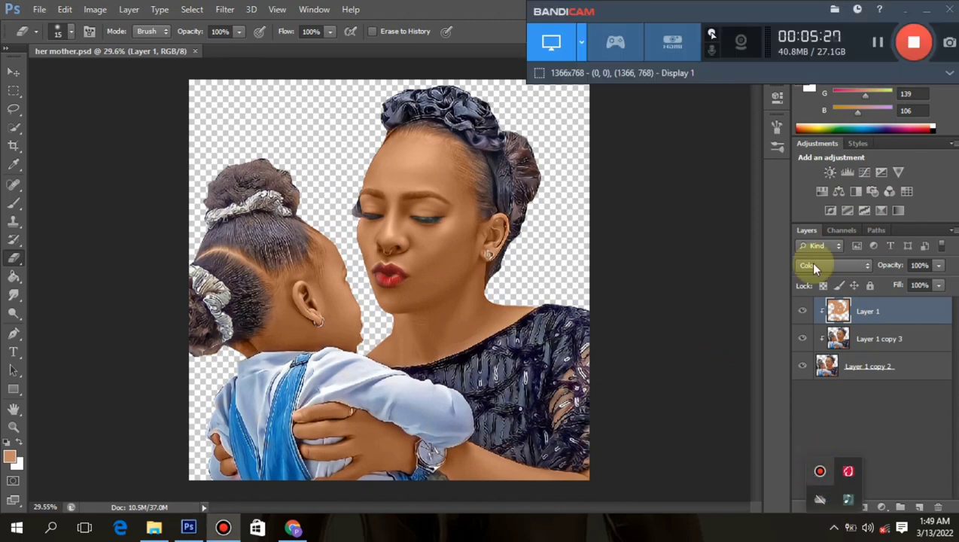